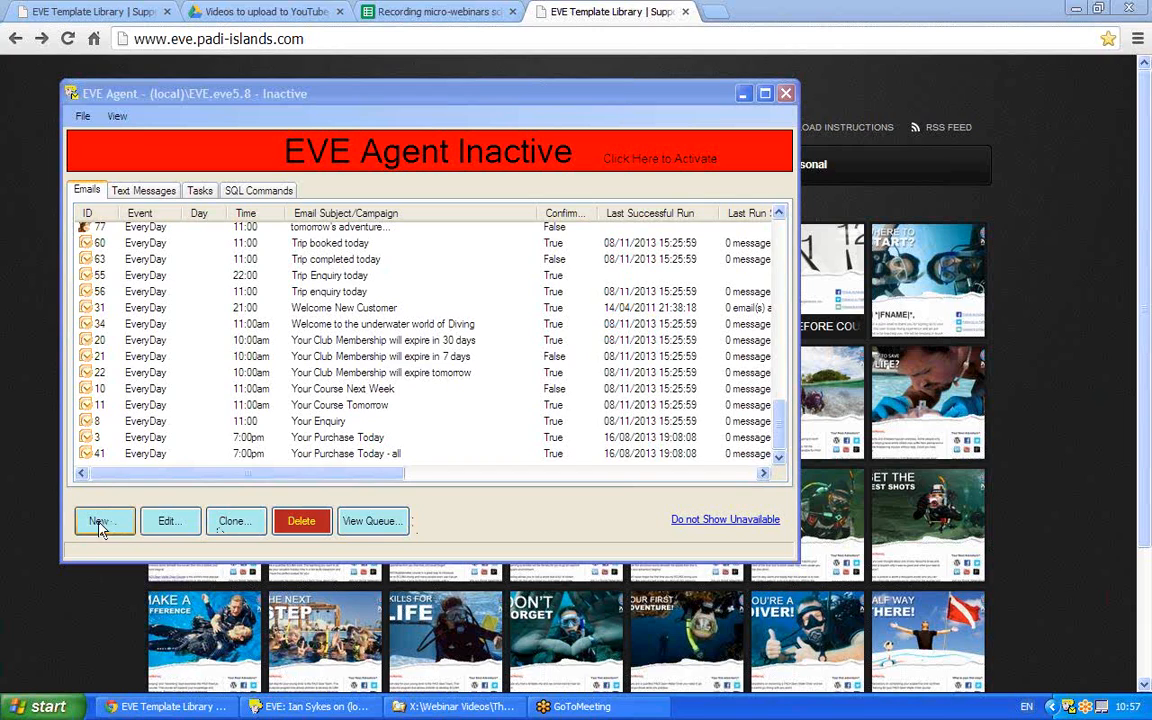
# Open a new Email Job dialog from the Emails tab.
pyautogui.click(99, 522)
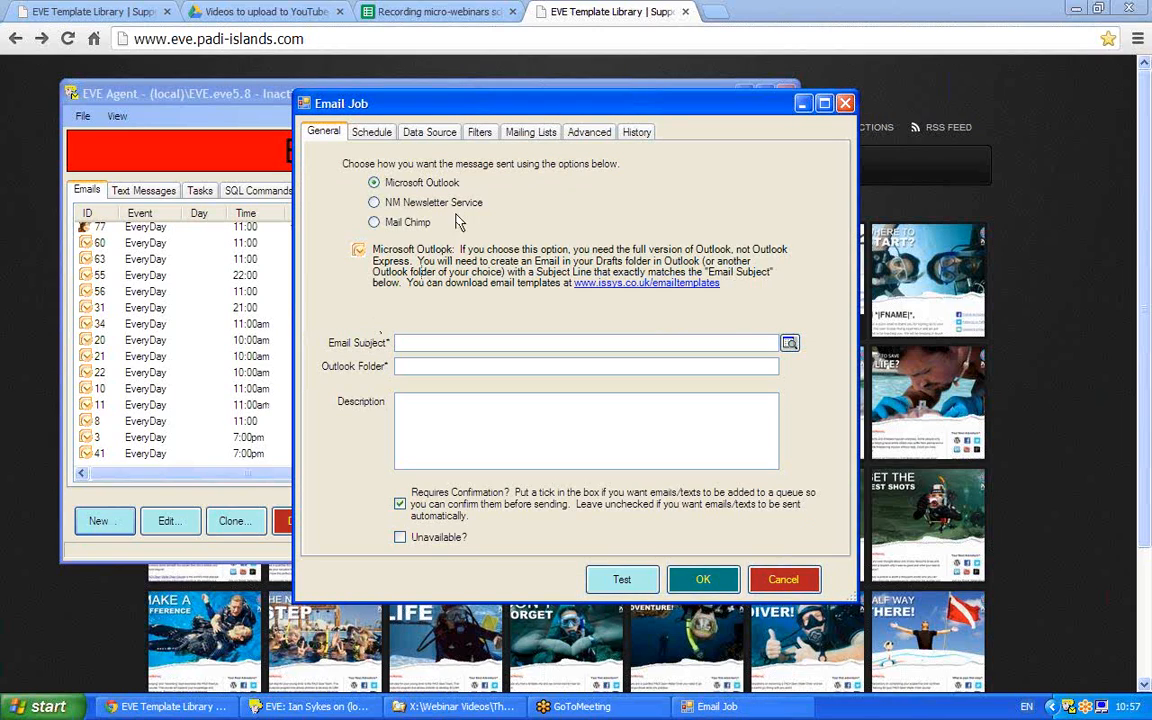
# Switch the job's sending method to Mail Chimp and turn off Requires Confirmation.
pyautogui.click(399, 228)
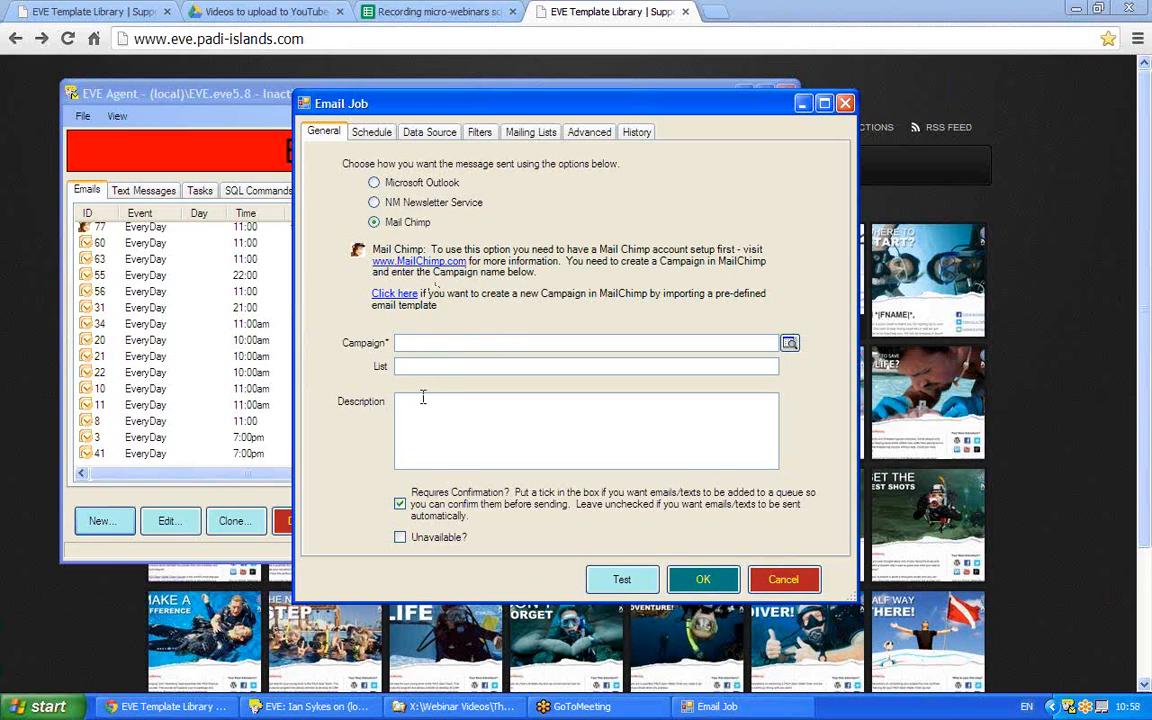
pyautogui.click(400, 504)
# Enter the description 'Send email to an OW enruiry customer on the day of the enquiry'.
pyautogui.click(443, 405)
pyautogui.write('Send email to')
pyautogui.press('BackSpace')
pyautogui.write('an OW enruiry cus')
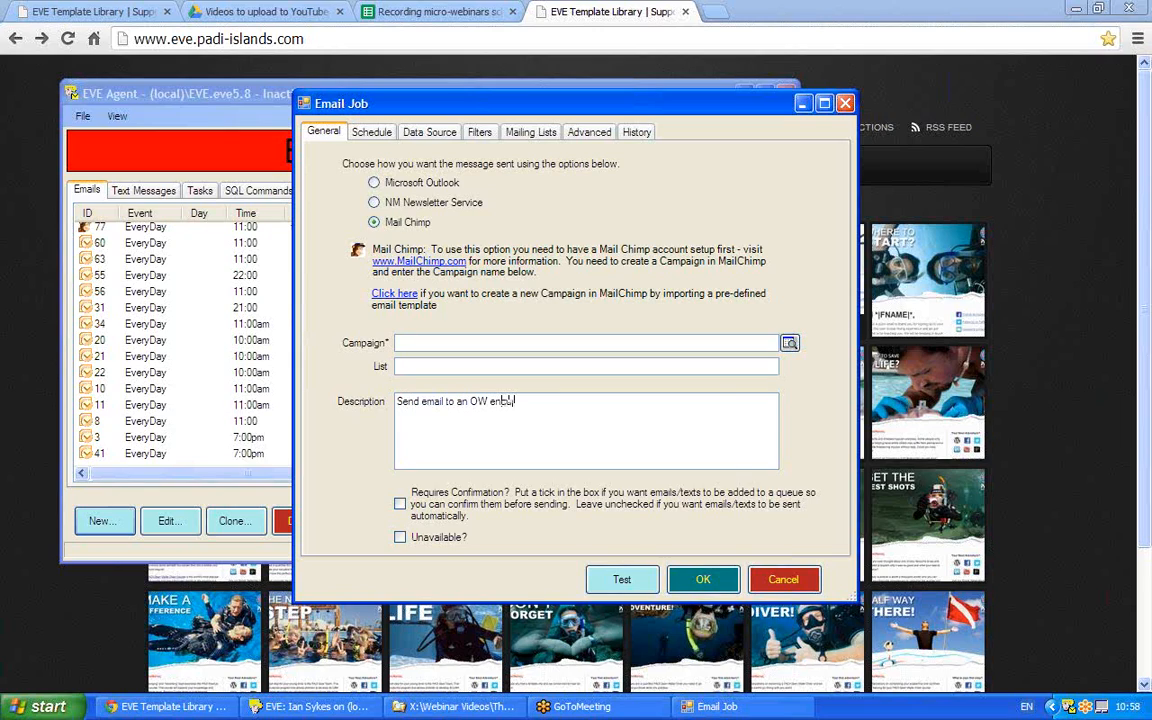
pyautogui.write('tomer on the da')
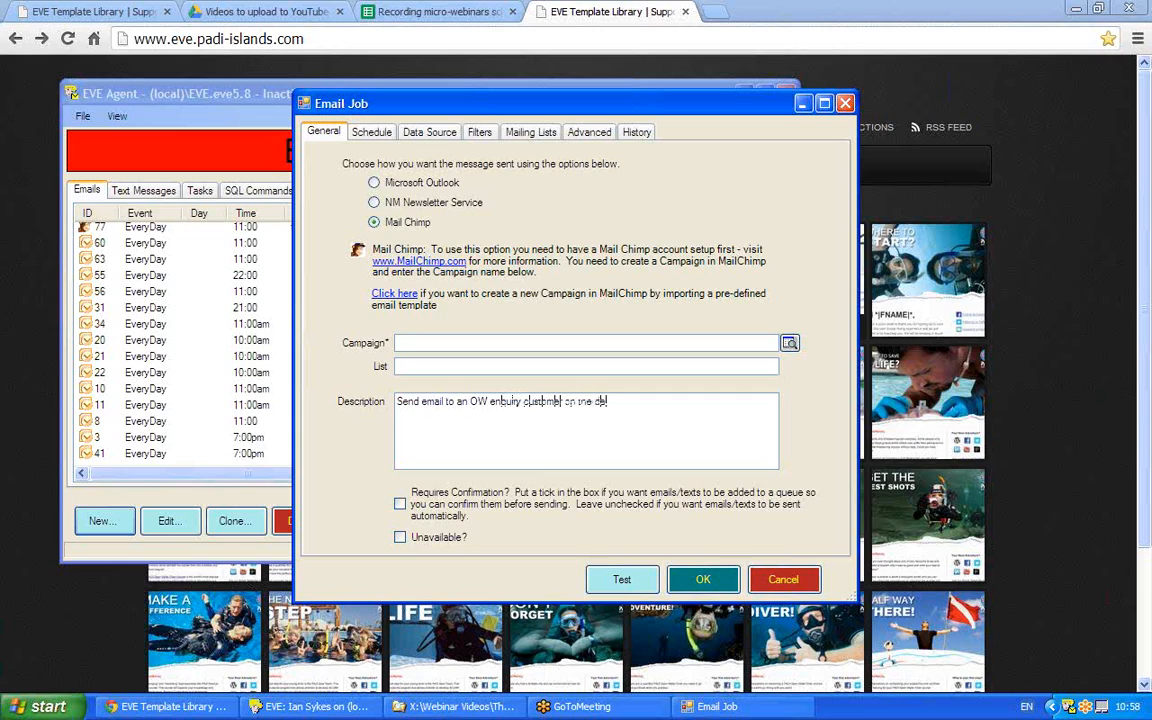
pyautogui.write('y of the enquiry')
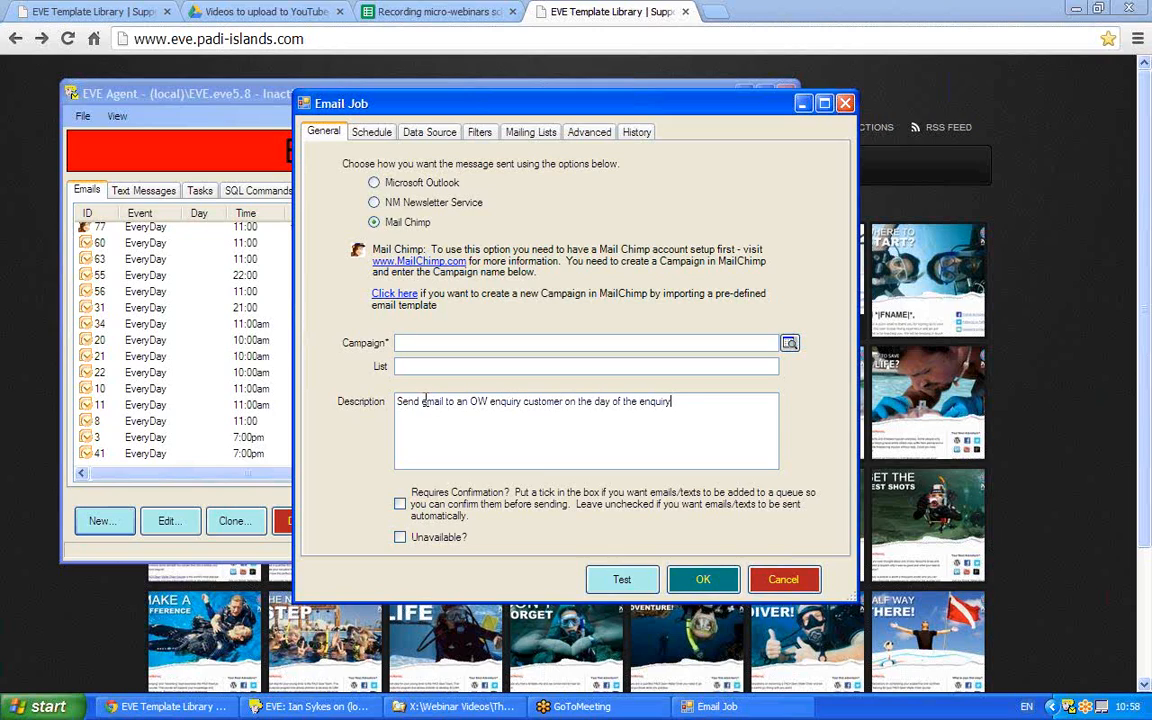
# Open Import MailChimp Campaign via the 'Click here' link, then bring up the template library in Chrome.
pyautogui.click(388, 296)
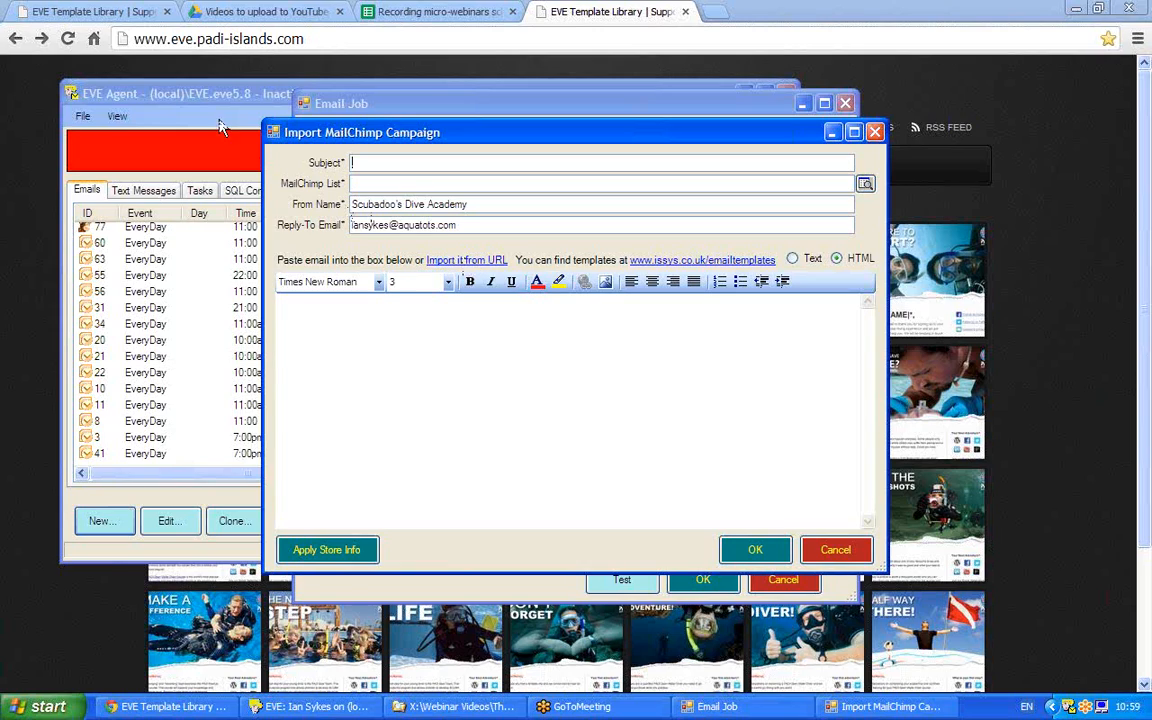
pyautogui.click(328, 39)
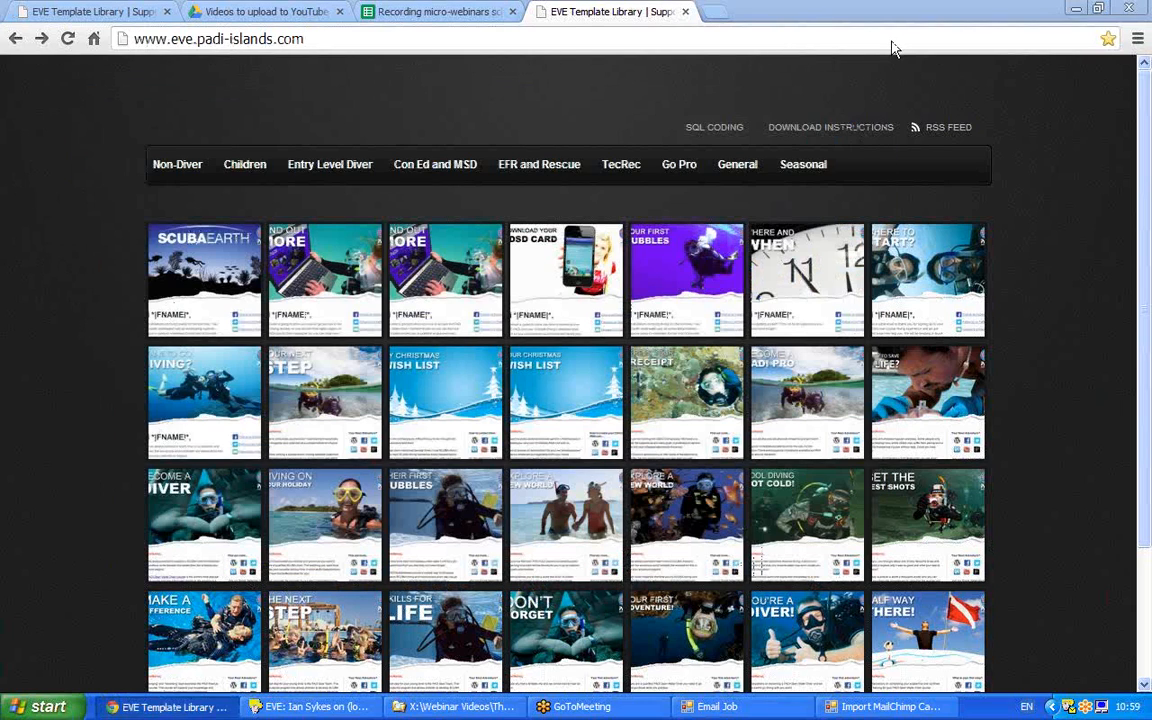
# Browse Entry Level Diver to the Open Water Diver post and open its ow14 template page.
pyautogui.click(281, 38)
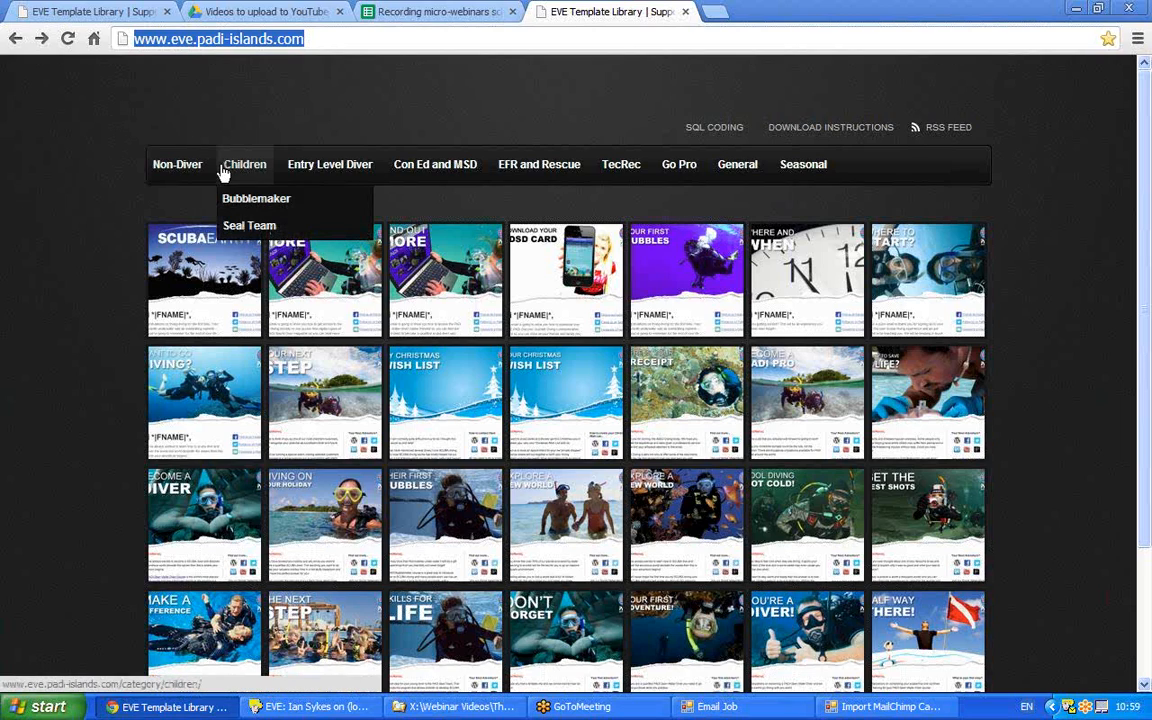
pyautogui.moveTo(341, 173)
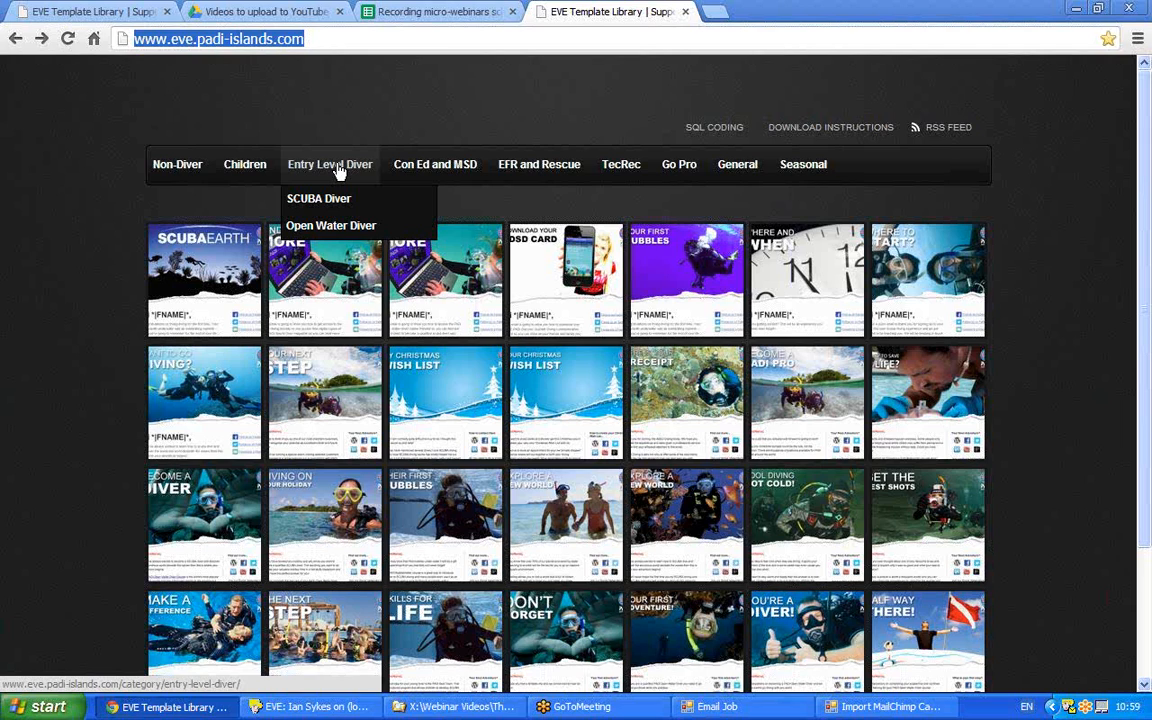
pyautogui.click(339, 170)
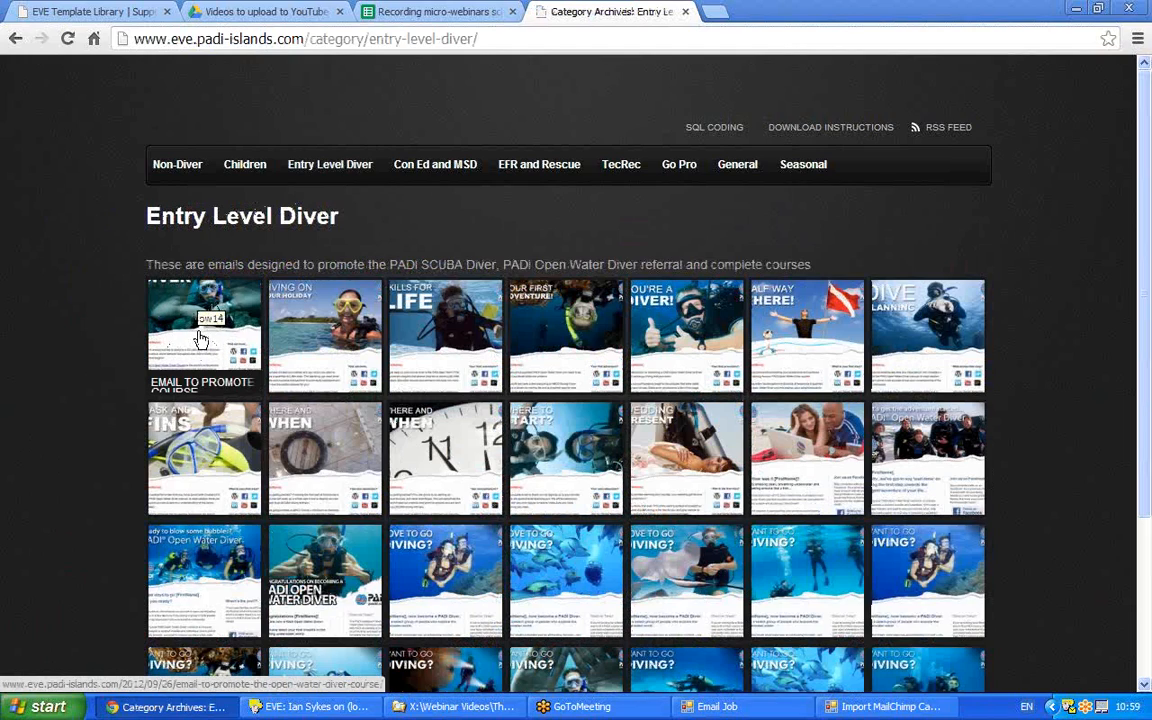
pyautogui.click(200, 340)
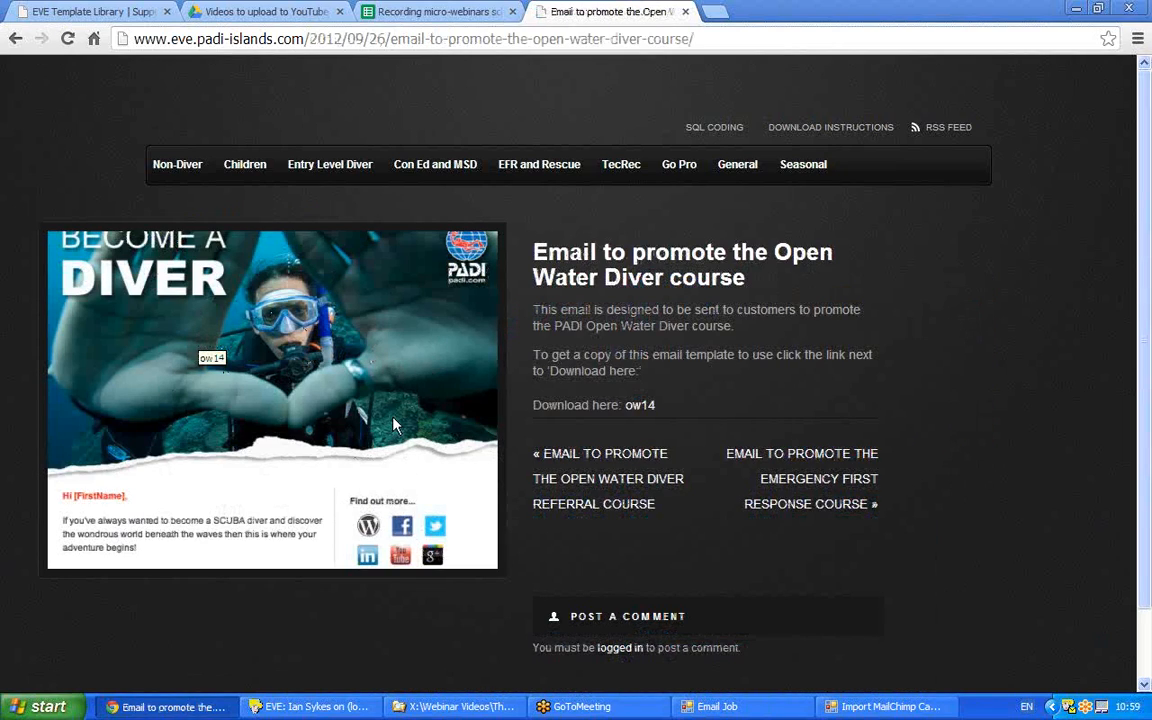
pyautogui.click(637, 410)
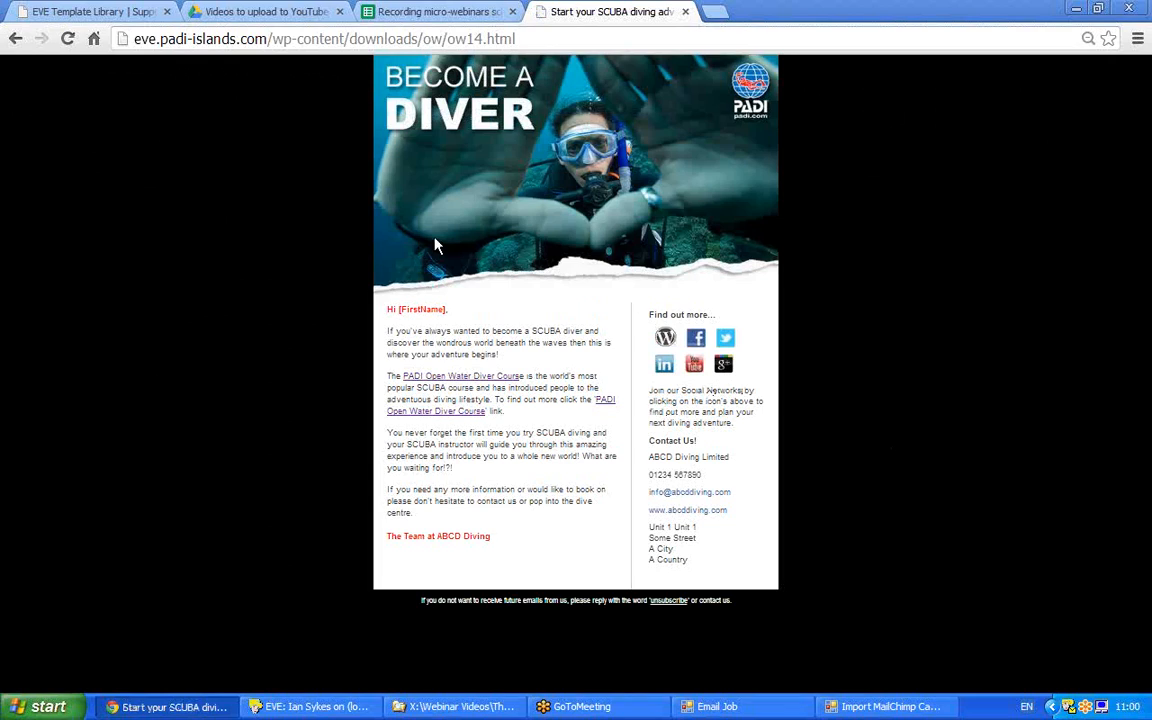
# Copy the ow14 template's URL and switch back to the Import MailChimp Campaign window.
pyautogui.moveTo(525, 38); pyautogui.dragTo(67, 36)
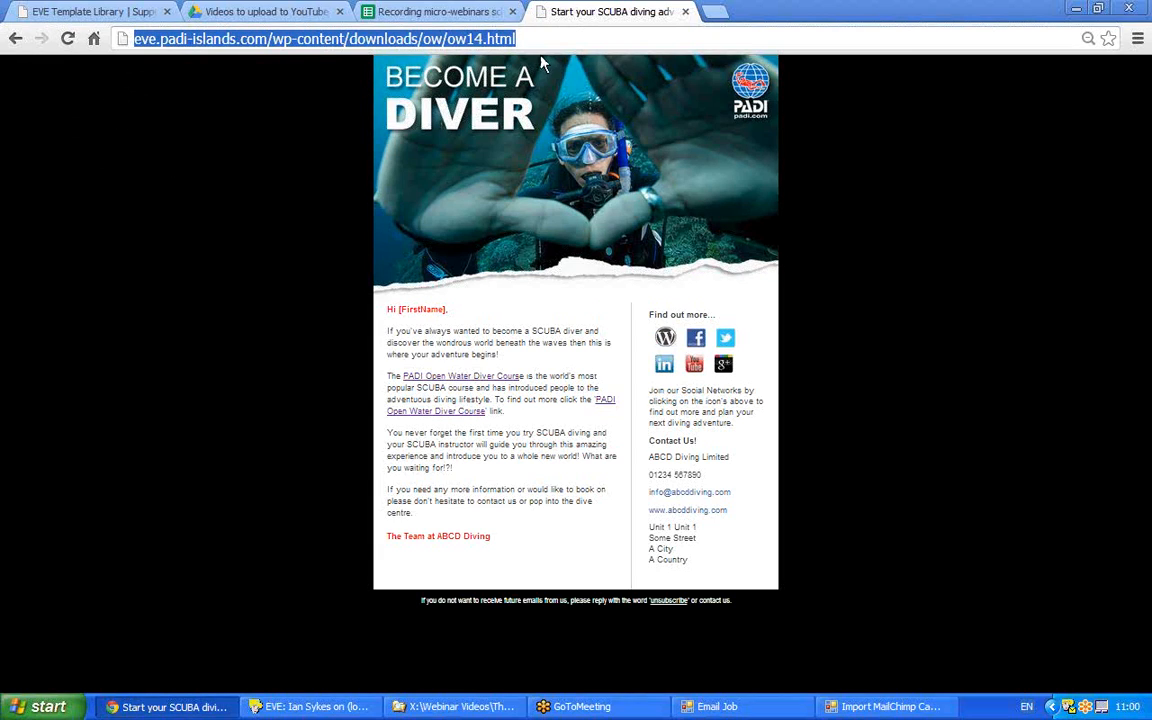
pyautogui.moveTo(548, 44); pyautogui.dragTo(103, 39)
pyautogui.rightClick(289, 46)
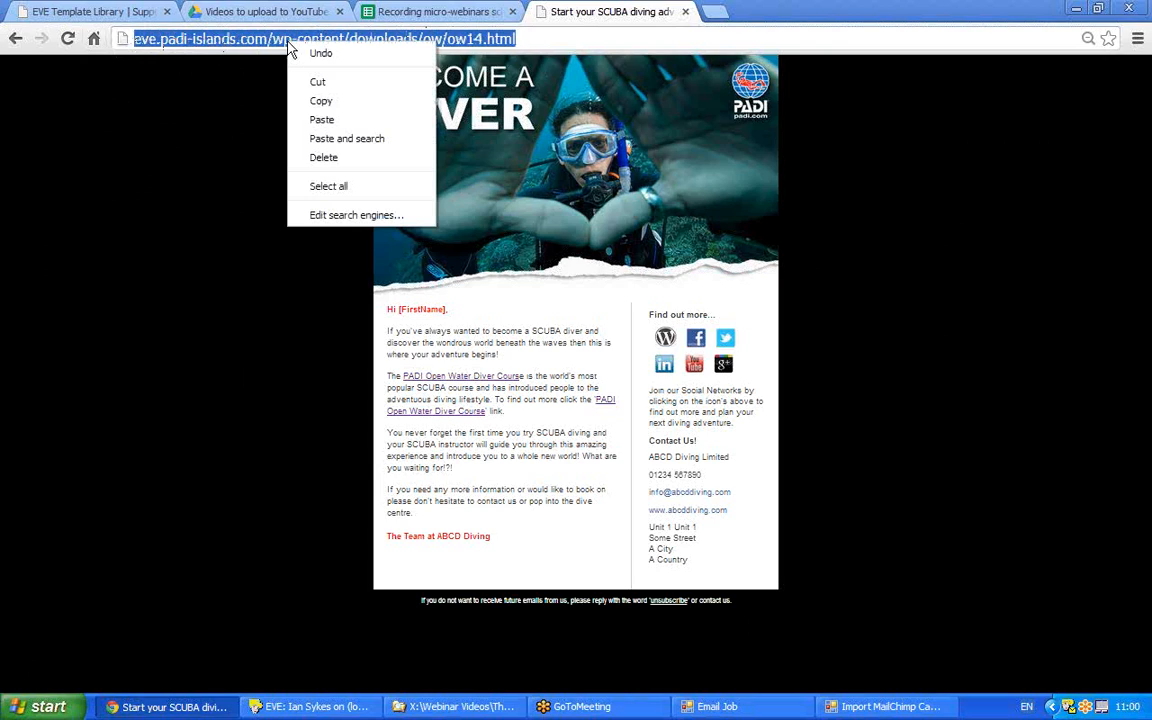
pyautogui.click(304, 99)
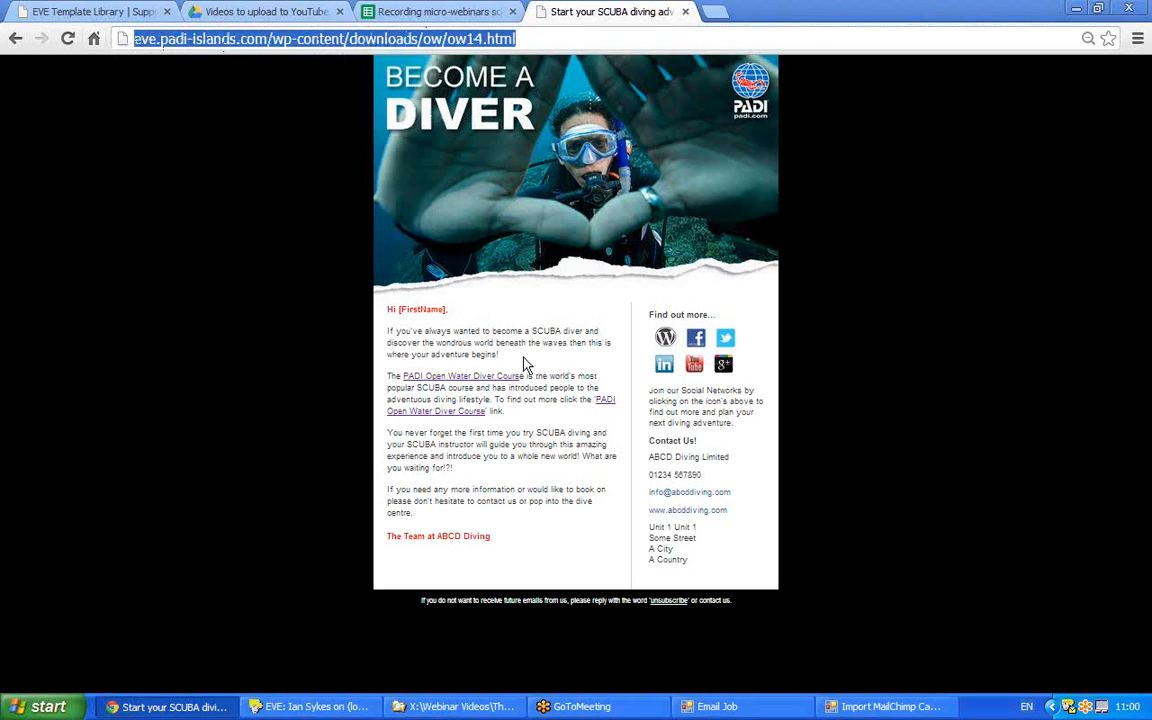
pyautogui.click(880, 706)
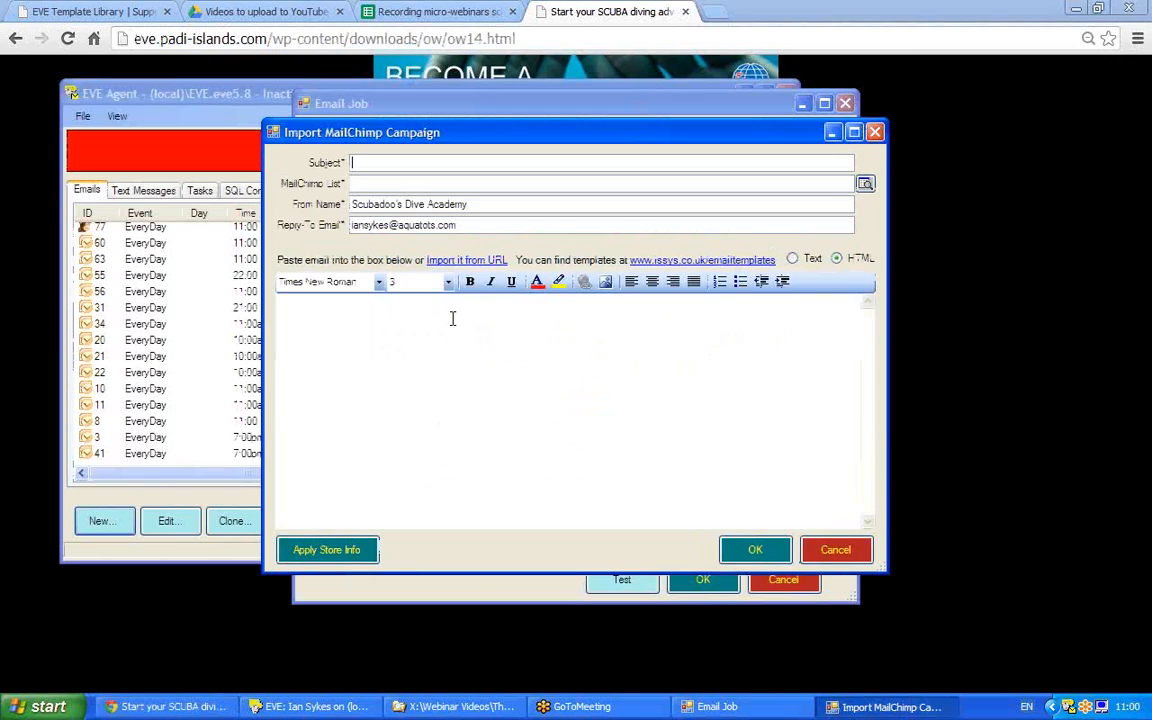
# Import the ow14 template from the pasted URL, accepting the store email, web site, name and phone.
pyautogui.click(455, 261)
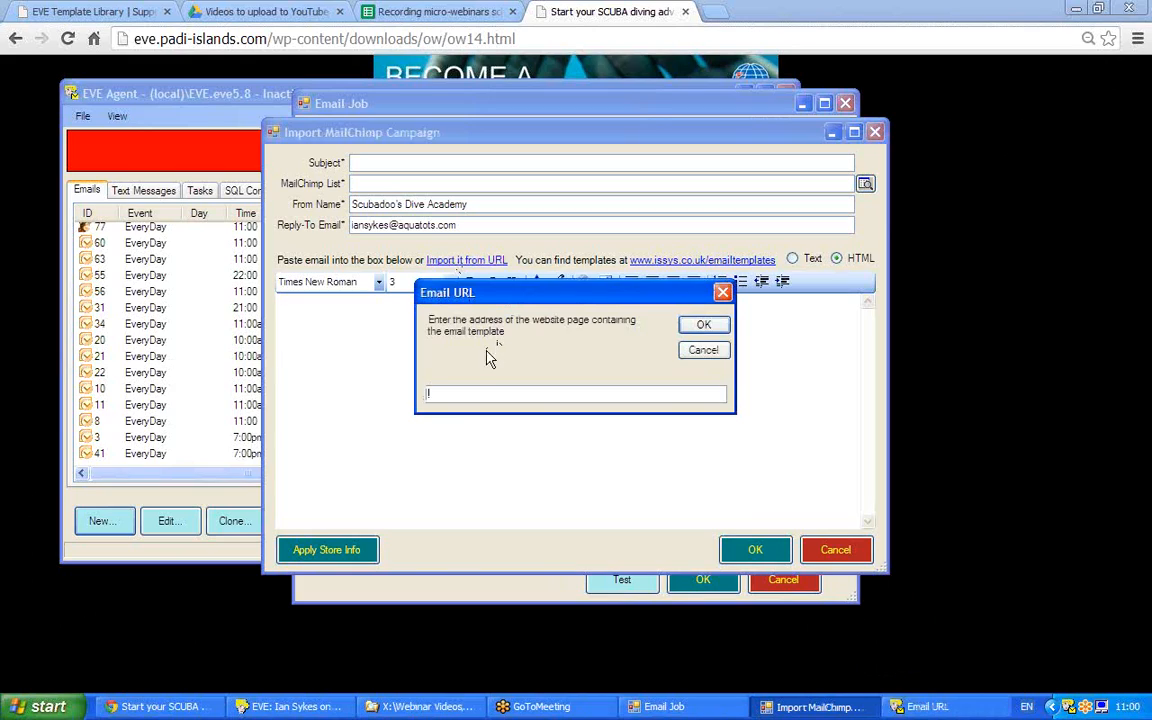
pyautogui.hotkey('ctrl', 'v')
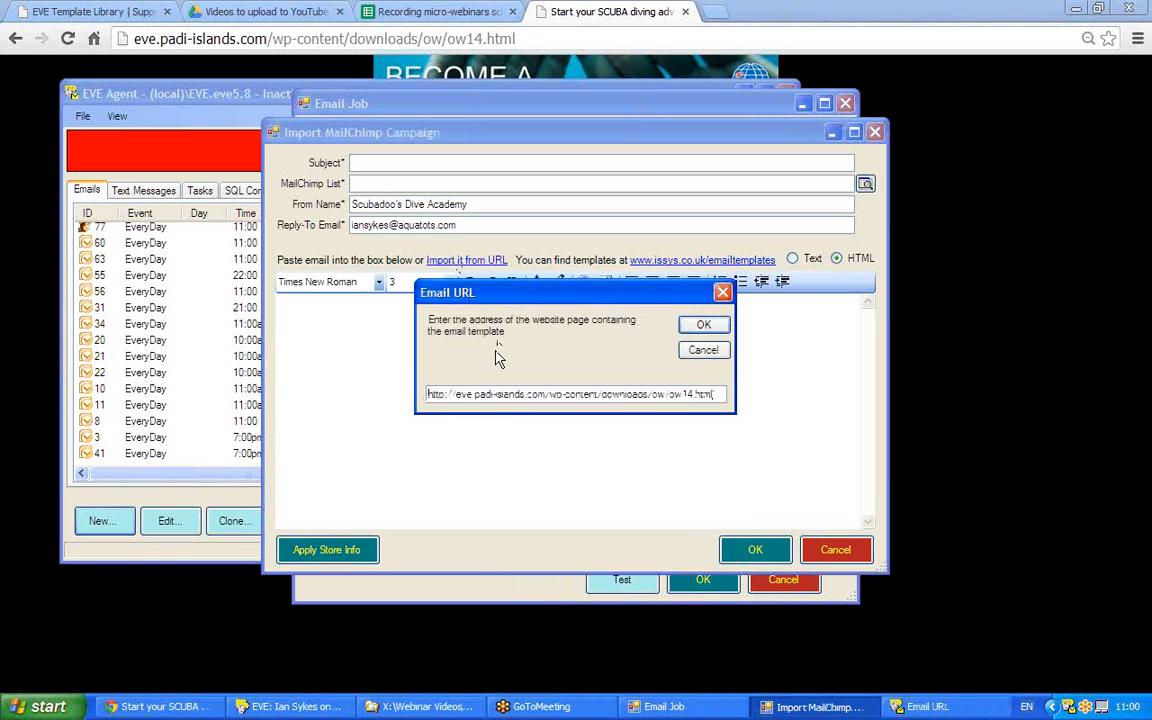
pyautogui.click(703, 325)
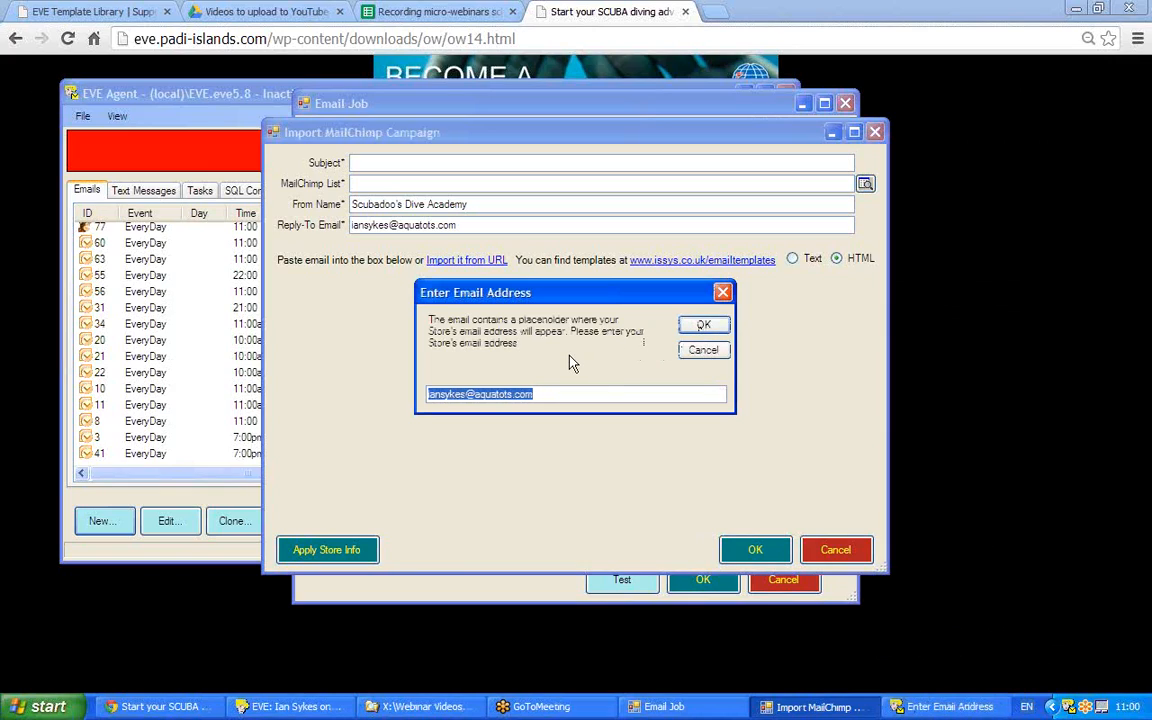
pyautogui.click(704, 325)
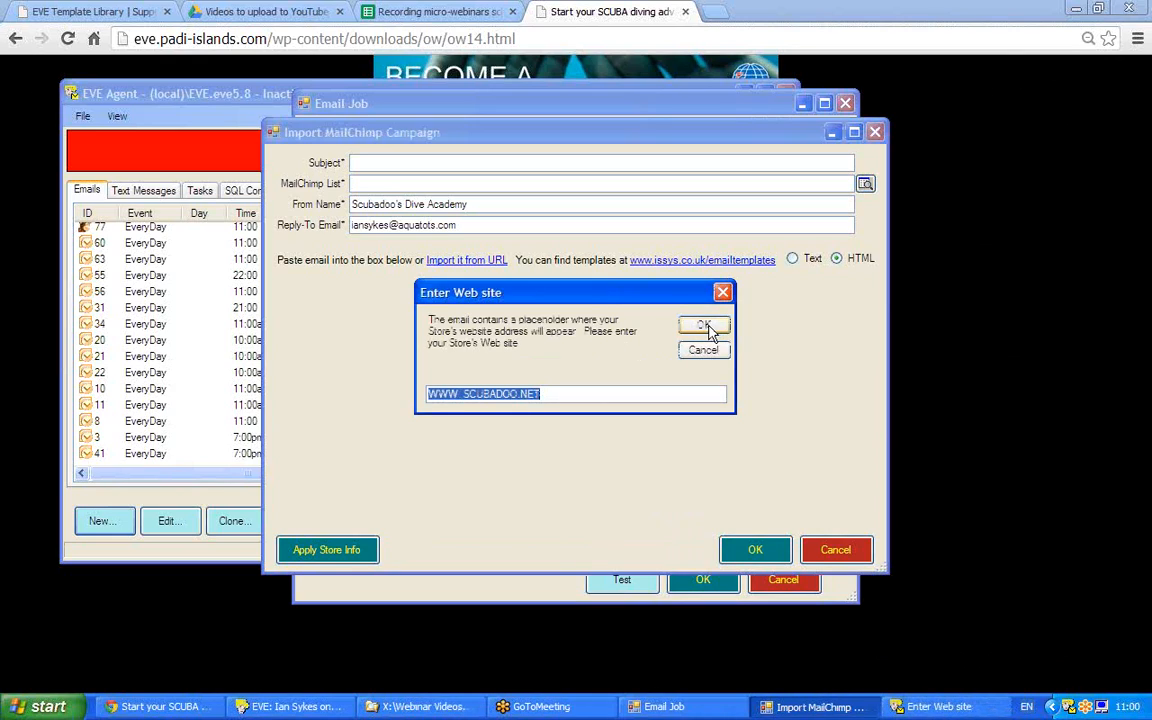
pyautogui.click(704, 325)
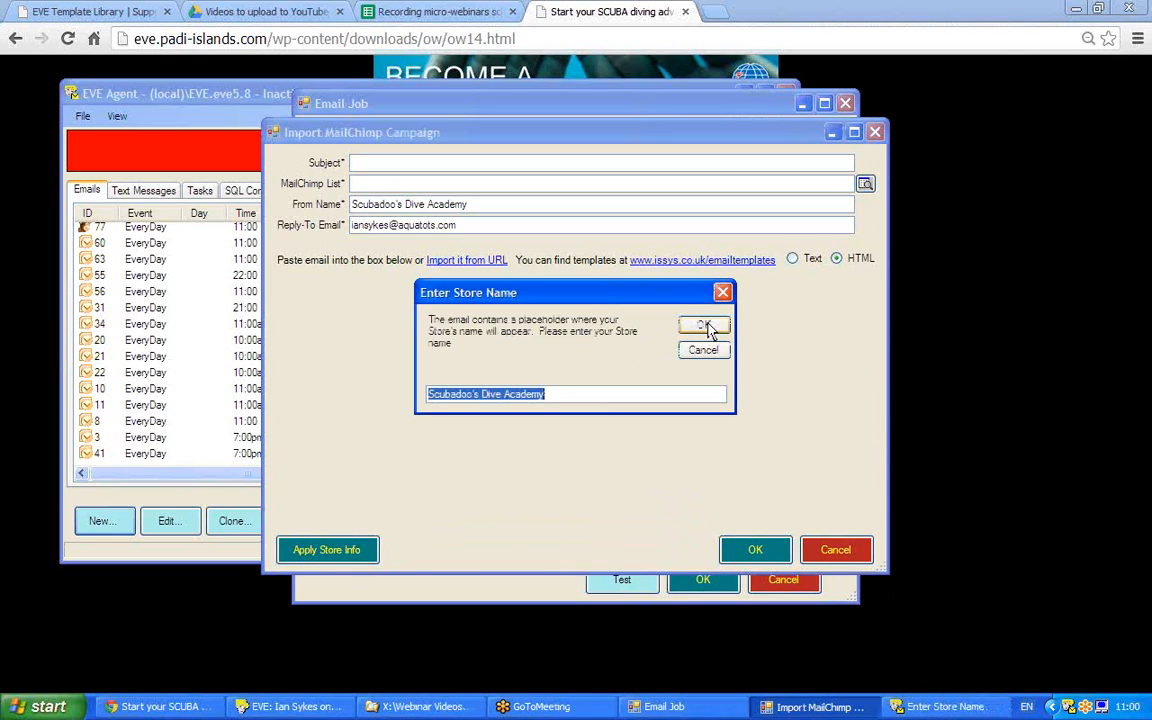
pyautogui.click(704, 325)
pyautogui.click(704, 325)
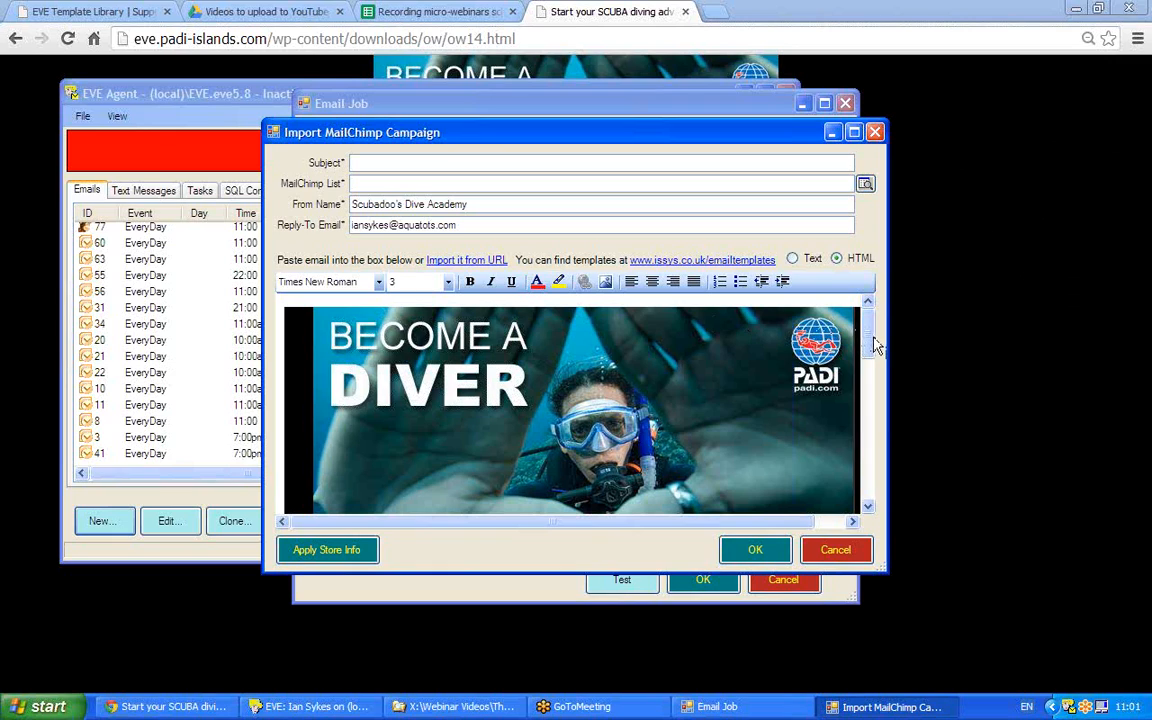
# Add a comma so the greeting reads 'Hi *|FNAME|*,'.
pyautogui.scroll(-2, 870, 343)
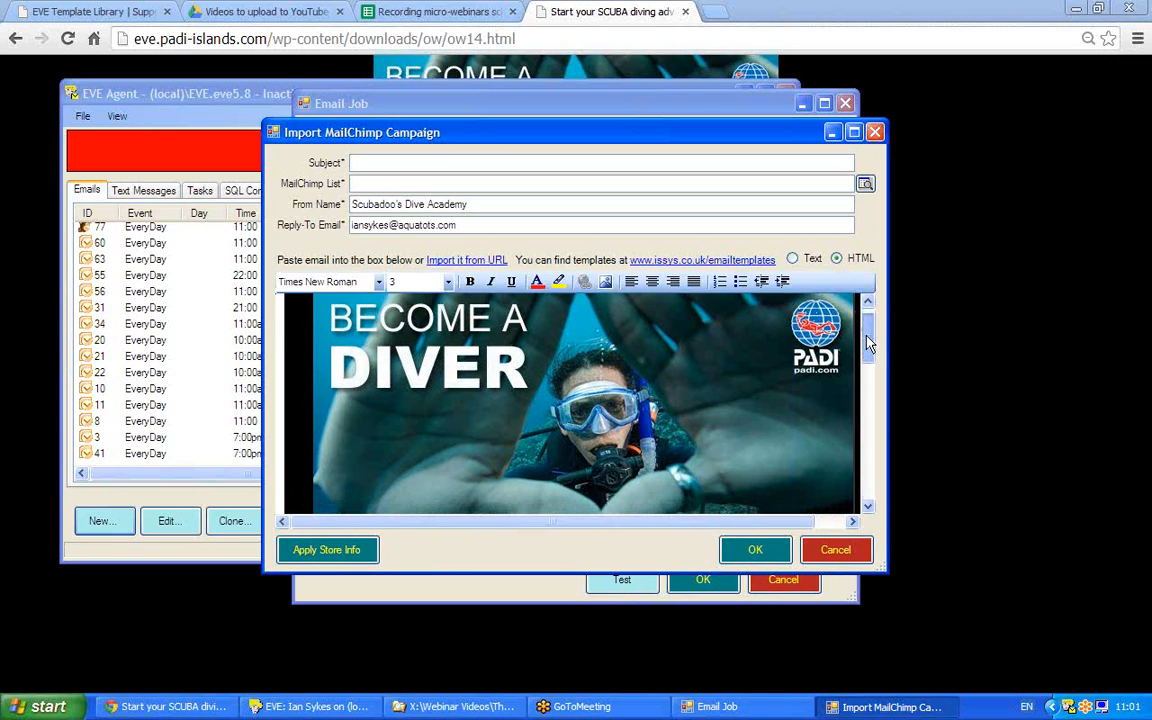
pyautogui.moveTo(870, 343); pyautogui.dragTo(870, 421)
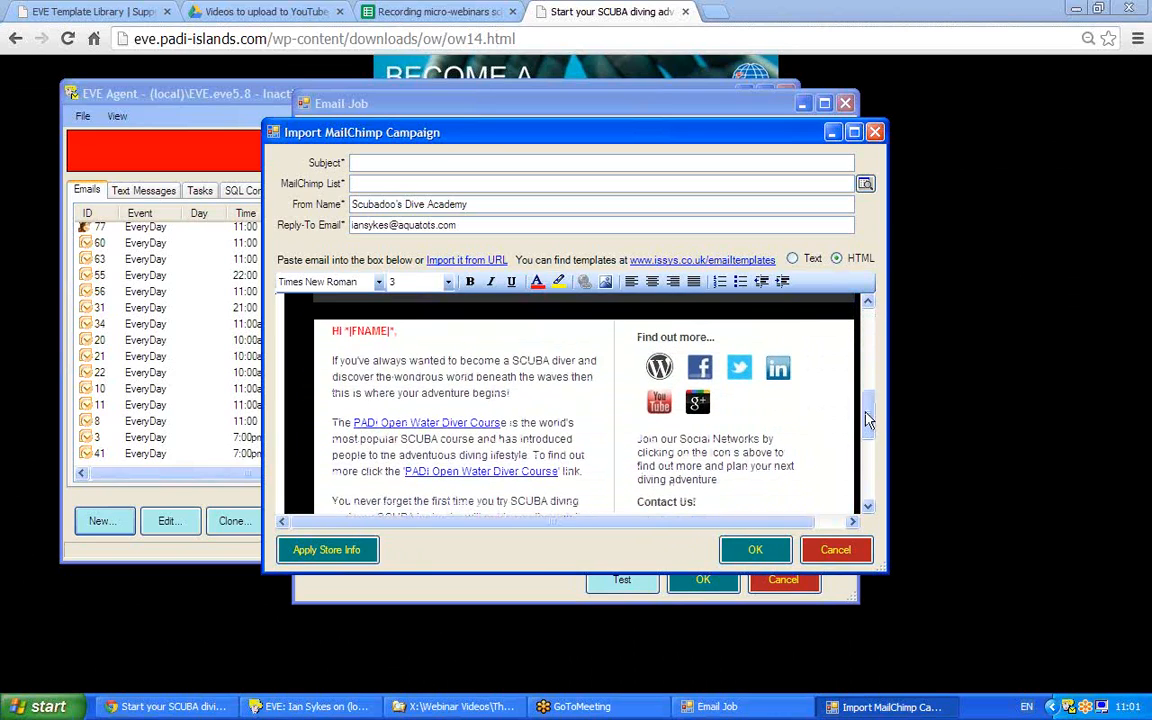
pyautogui.click(406, 331)
pyautogui.press('BackSpace')
pyautogui.write(',')
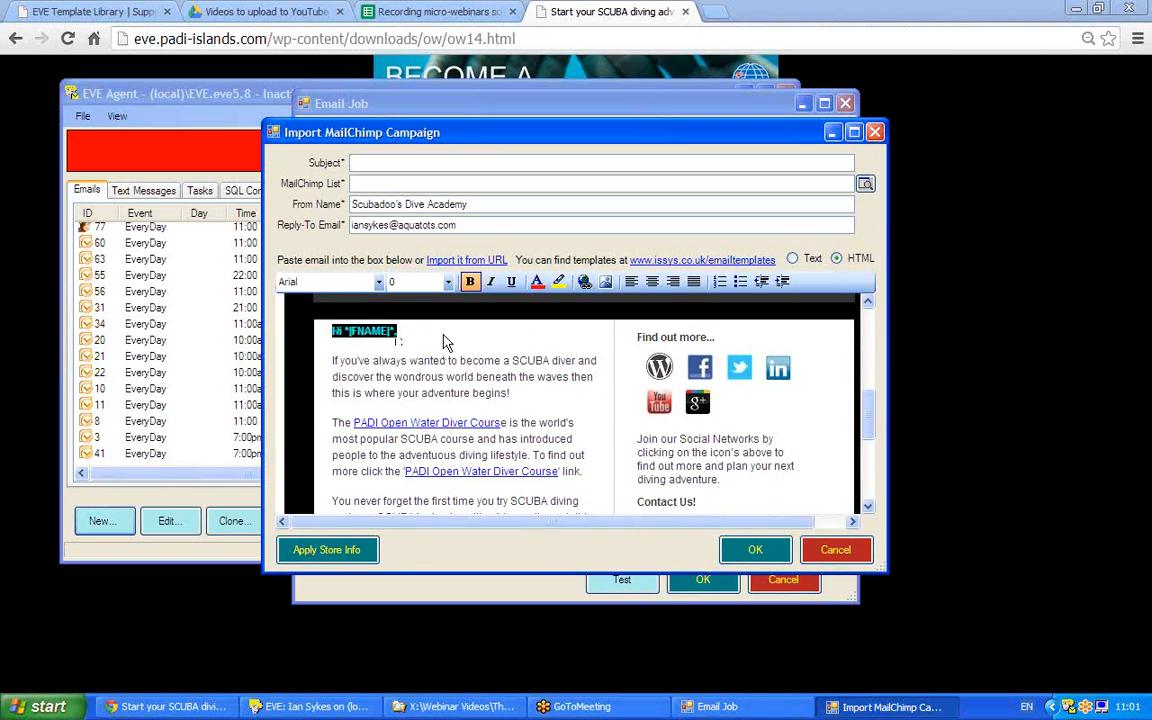
pyautogui.moveTo(332, 332); pyautogui.dragTo(411, 331)
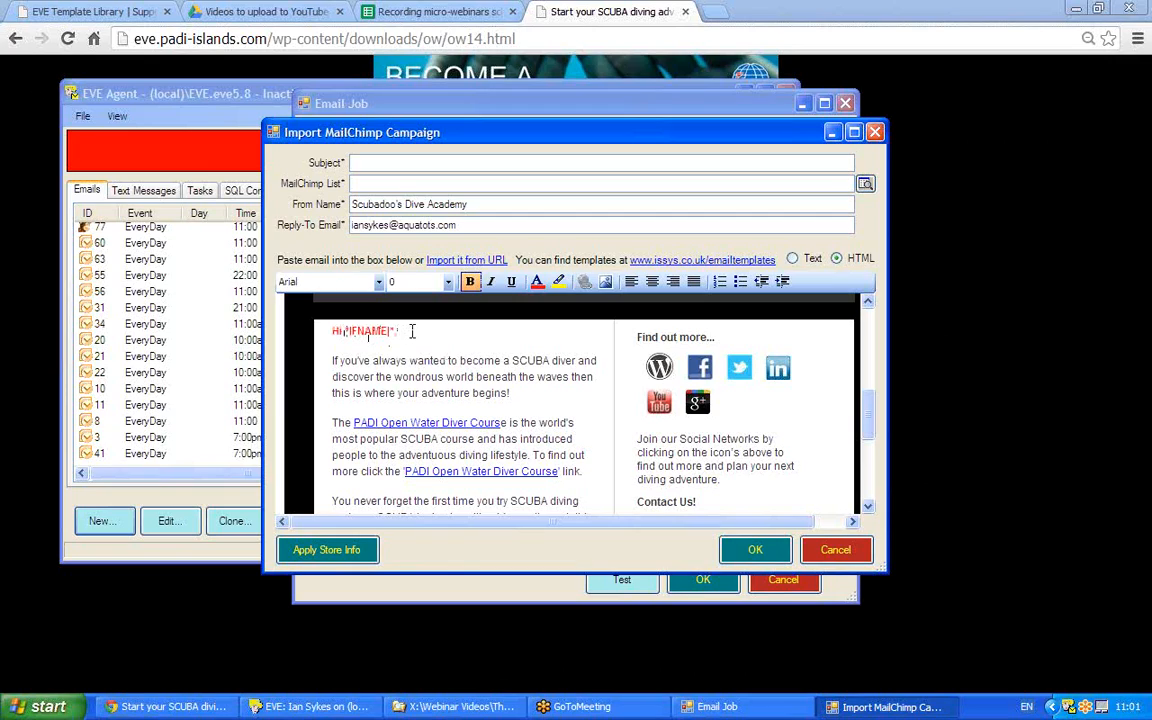
pyautogui.click(411, 331)
# Replace the Reply-To Email with the company's generic info address.
pyautogui.moveTo(478, 225); pyautogui.dragTo(312, 226)
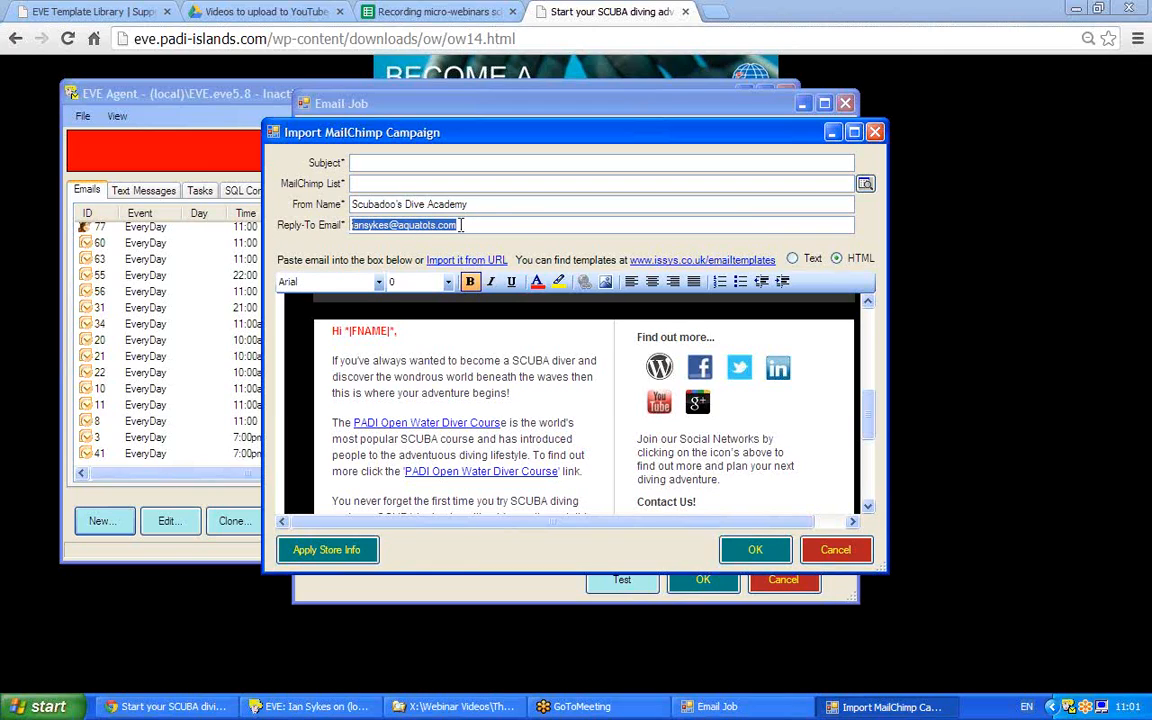
pyautogui.click(495, 225)
pyautogui.moveTo(495, 225); pyautogui.dragTo(310, 226)
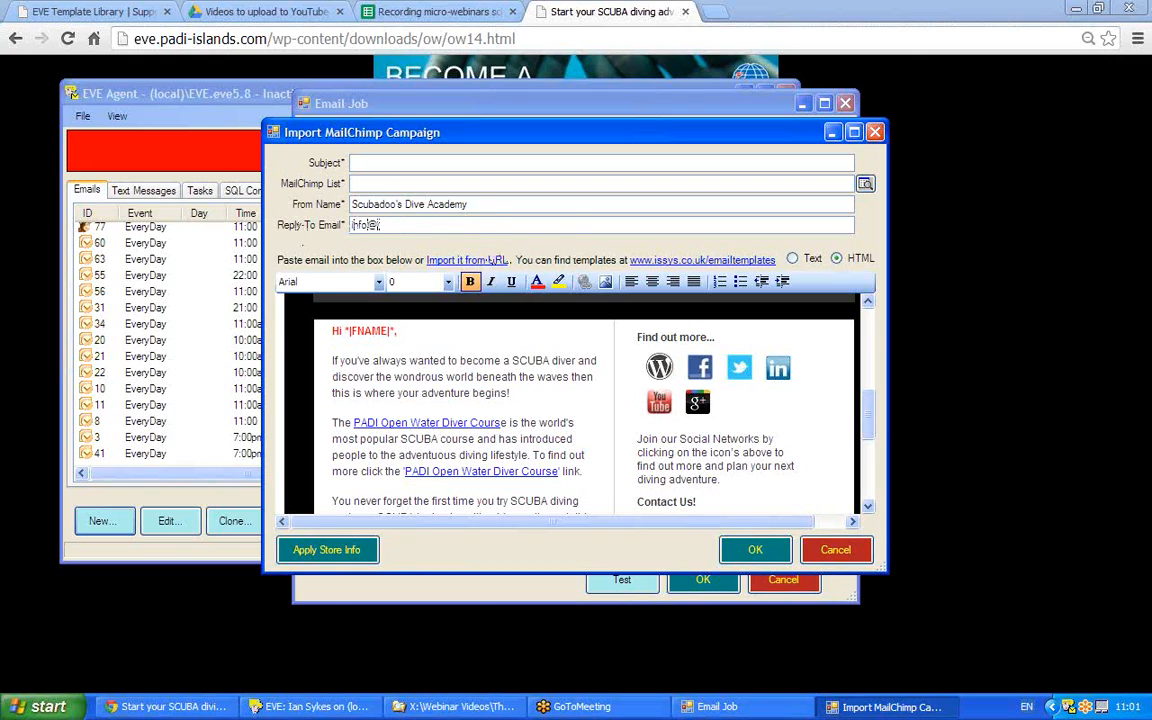
# Retype the From Name as Scubadoo's dive Academy.
pyautogui.moveTo(468, 205); pyautogui.dragTo(238, 188)
pyautogui.write('A')
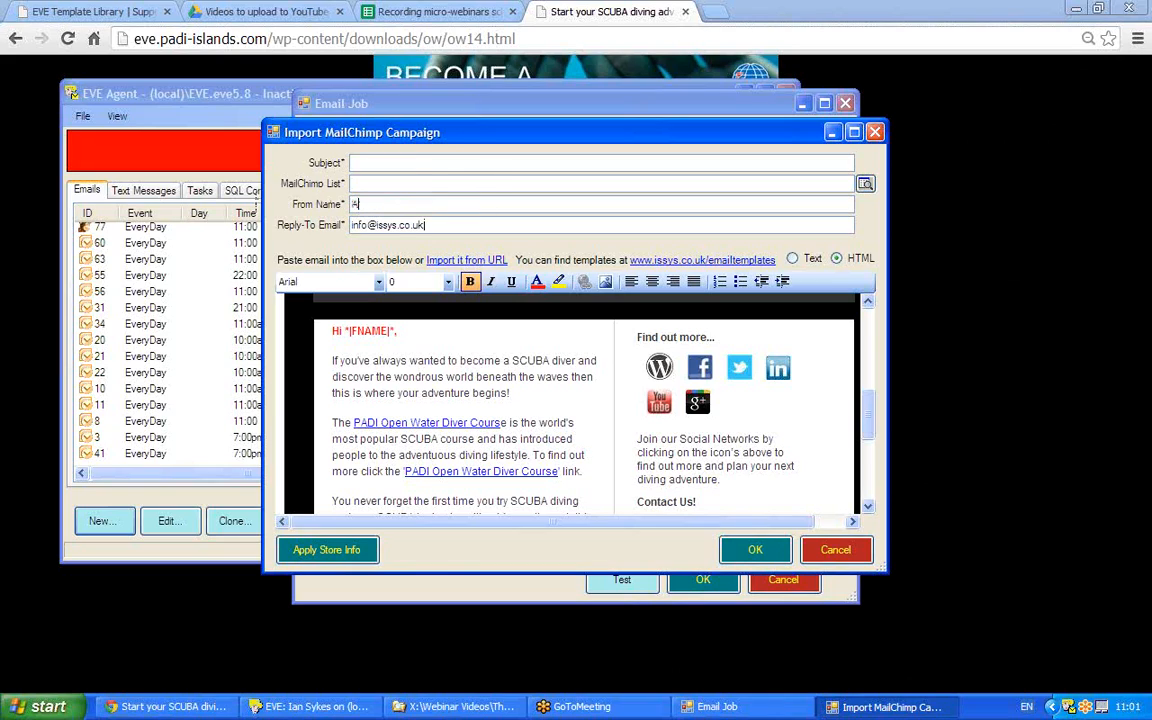
pyautogui.press('BackSpace')
pyautogui.write('Scu')
pyautogui.write('pa')
pyautogui.write("pp's c")
pyautogui.write('ive A')
pyautogui.write('cademy')
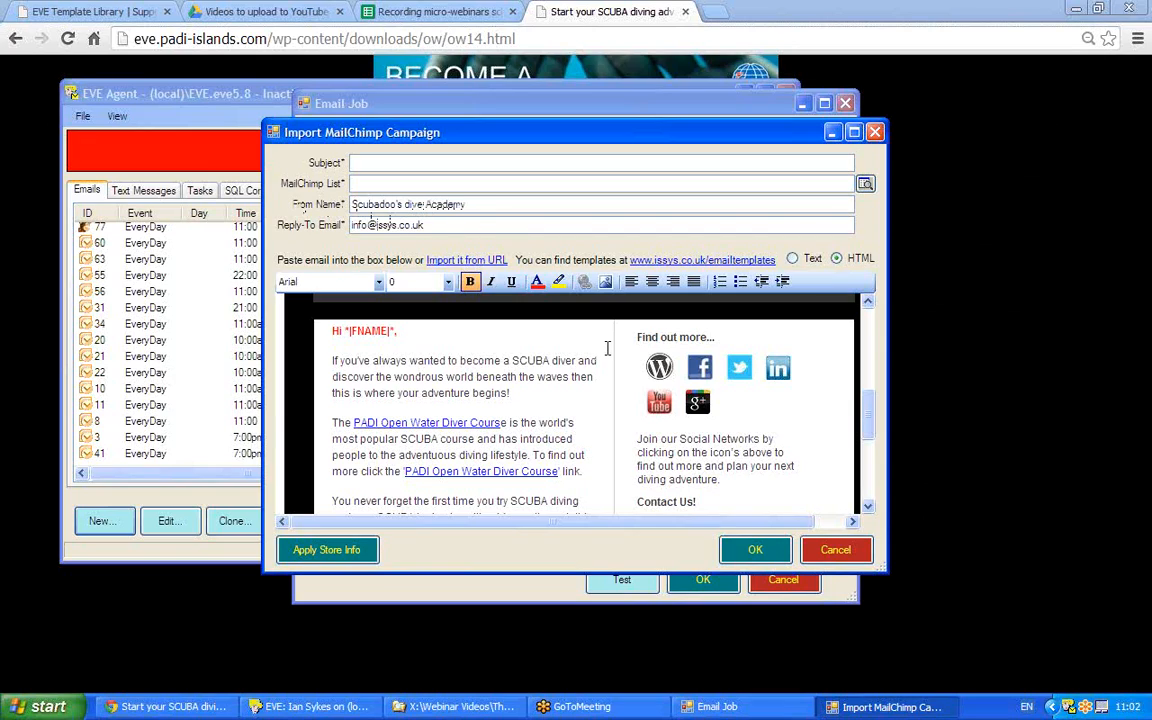
pyautogui.moveTo(870, 400)
pyautogui.mouseDown()
pyautogui.moveTo(870, 438)
pyautogui.moveTo(867, 420)
pyautogui.mouseUp()
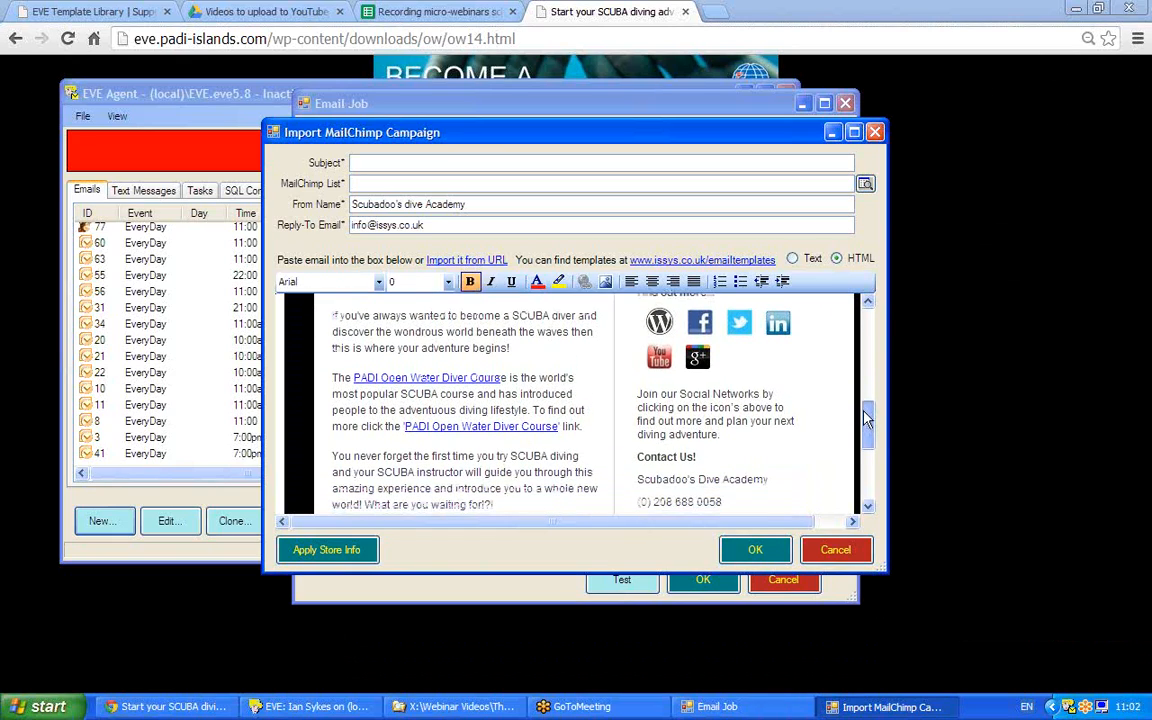
pyautogui.moveTo(332, 316); pyautogui.dragTo(512, 348)
pyautogui.click(330, 316)
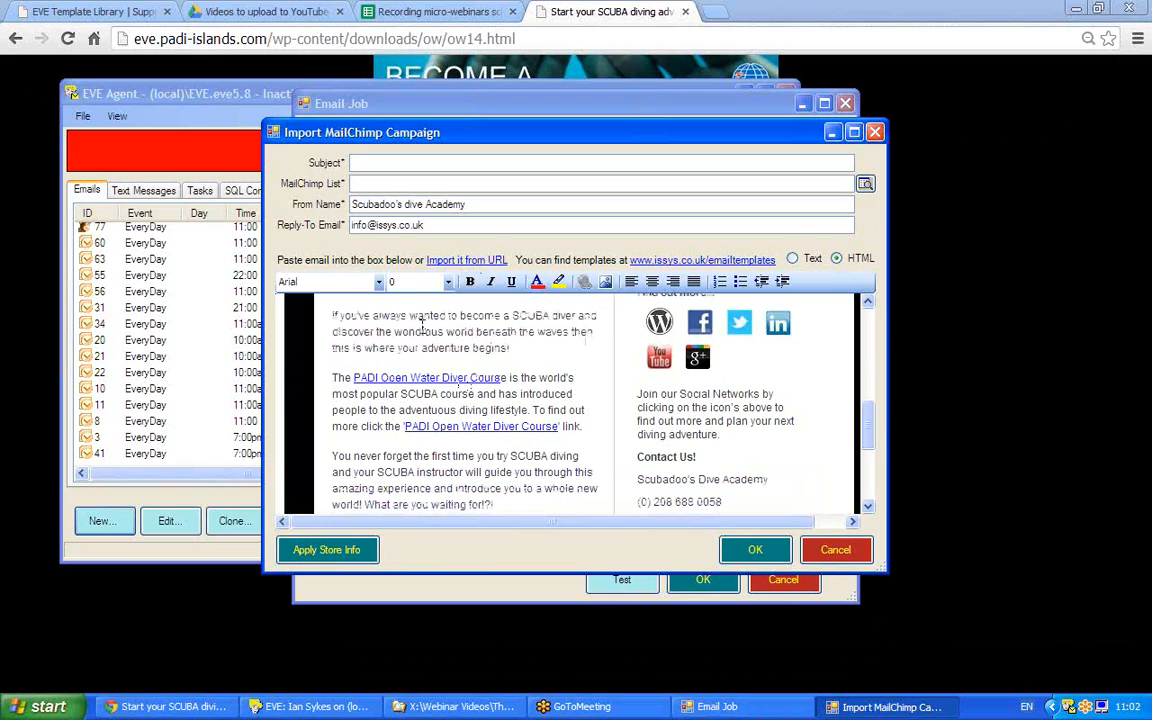
pyautogui.moveTo(330, 316); pyautogui.dragTo(373, 316)
pyautogui.click(331, 312)
pyautogui.write('New task!')
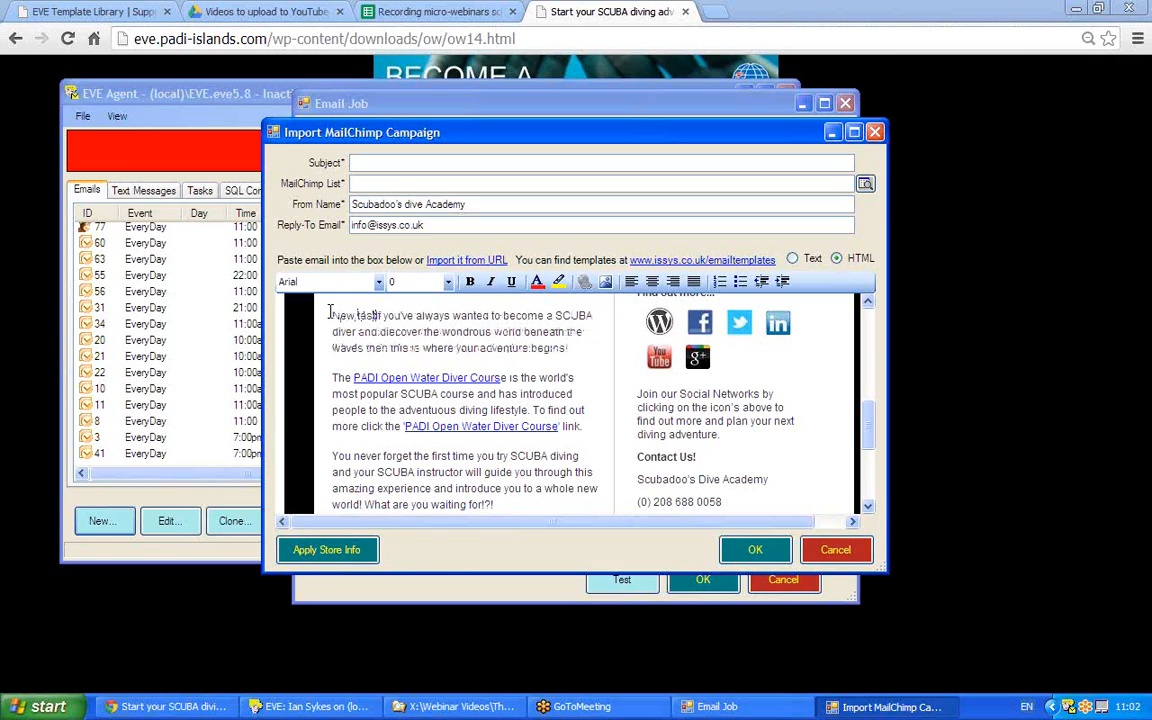
pyautogui.press('BackSpace')
pyautogui.press('BackSpace')
pyautogui.press('BackSpace')
pyautogui.press('BackSpace')
pyautogui.press('BackSpace')
pyautogui.press('BackSpace')
pyautogui.press('BackSpace')
pyautogui.press('BackSpace')
pyautogui.press('BackSpace')
pyautogui.press('BackSpace')
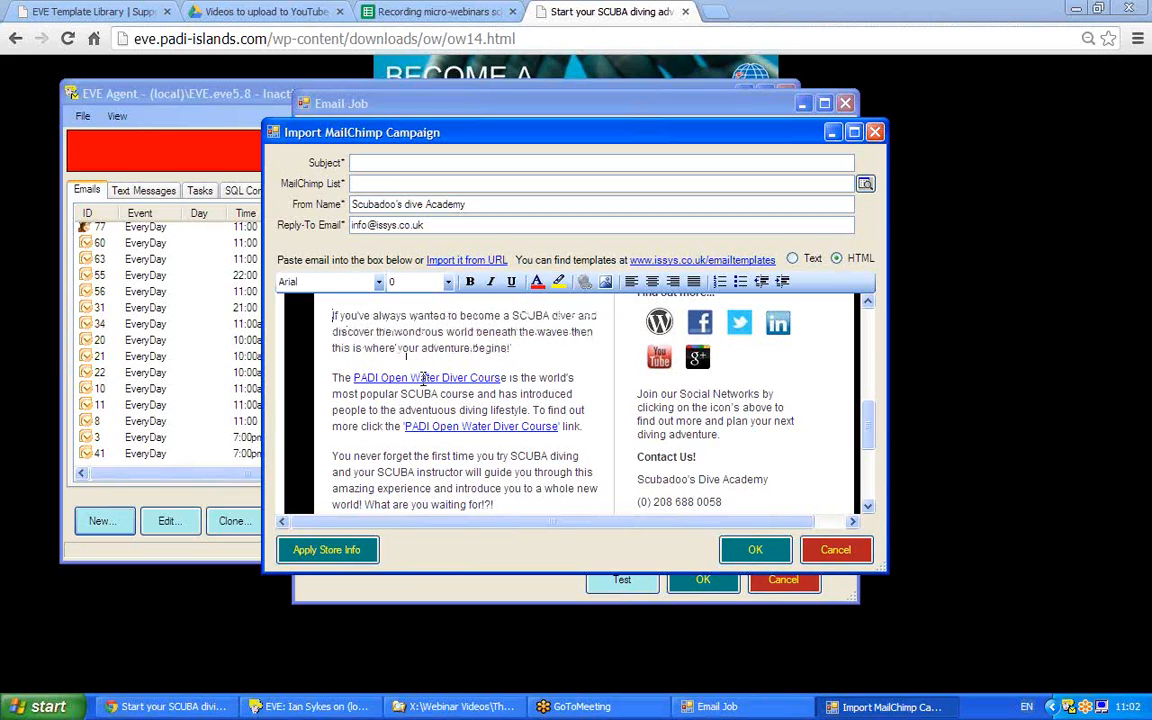
pyautogui.rightClick(425, 385)
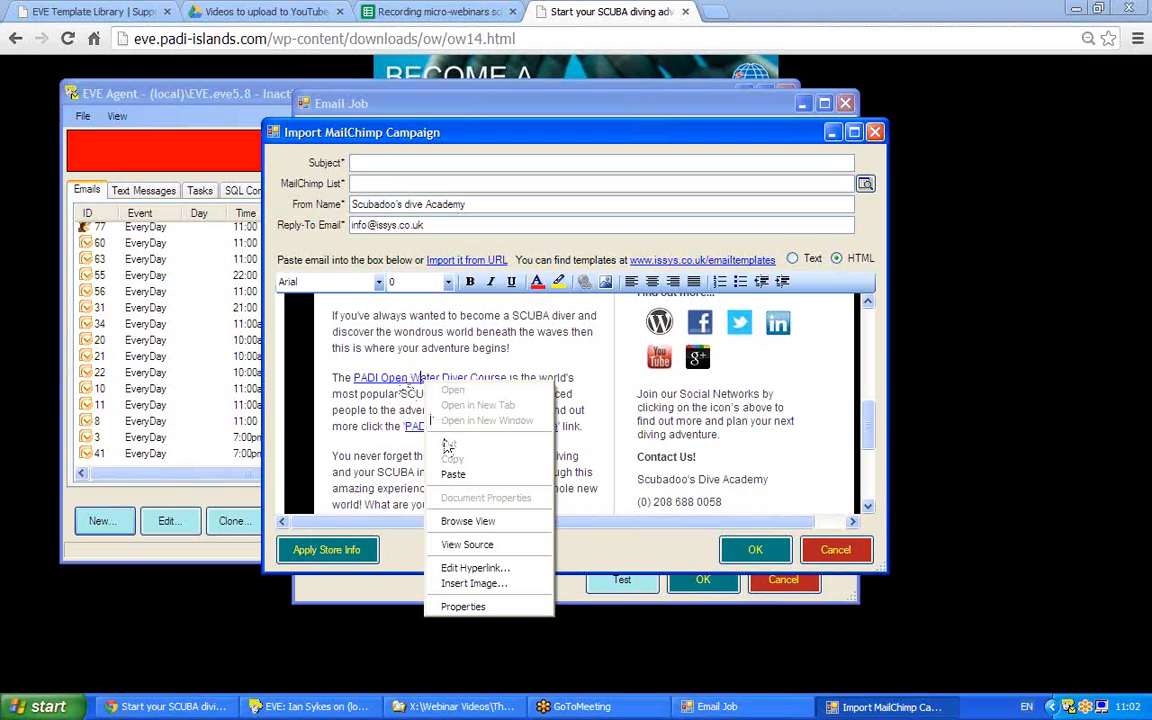
pyautogui.click(462, 568)
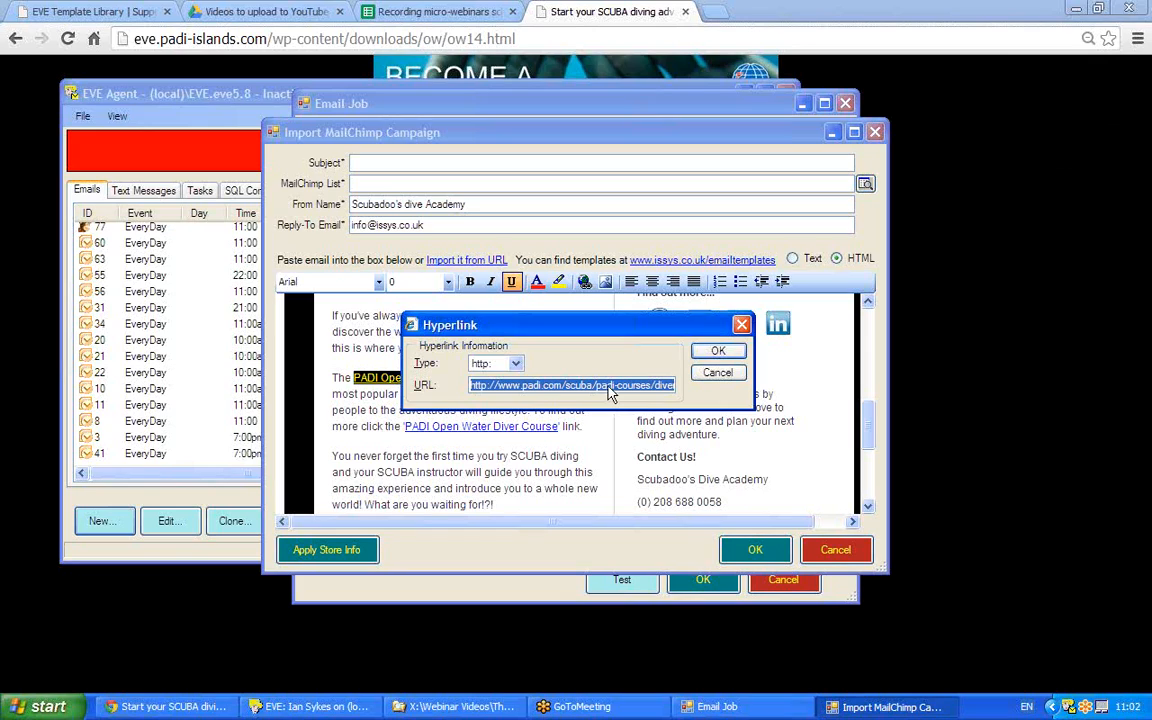
pyautogui.click(718, 351)
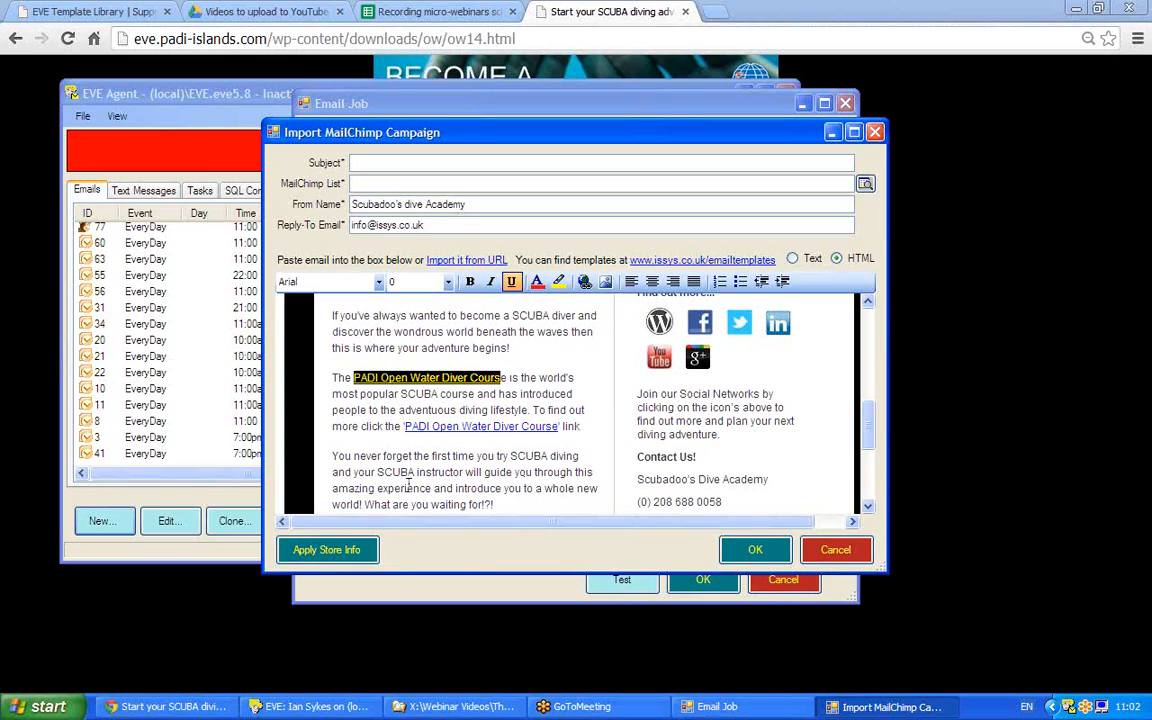
pyautogui.click(515, 456)
pyautogui.doubleClick(520, 456)
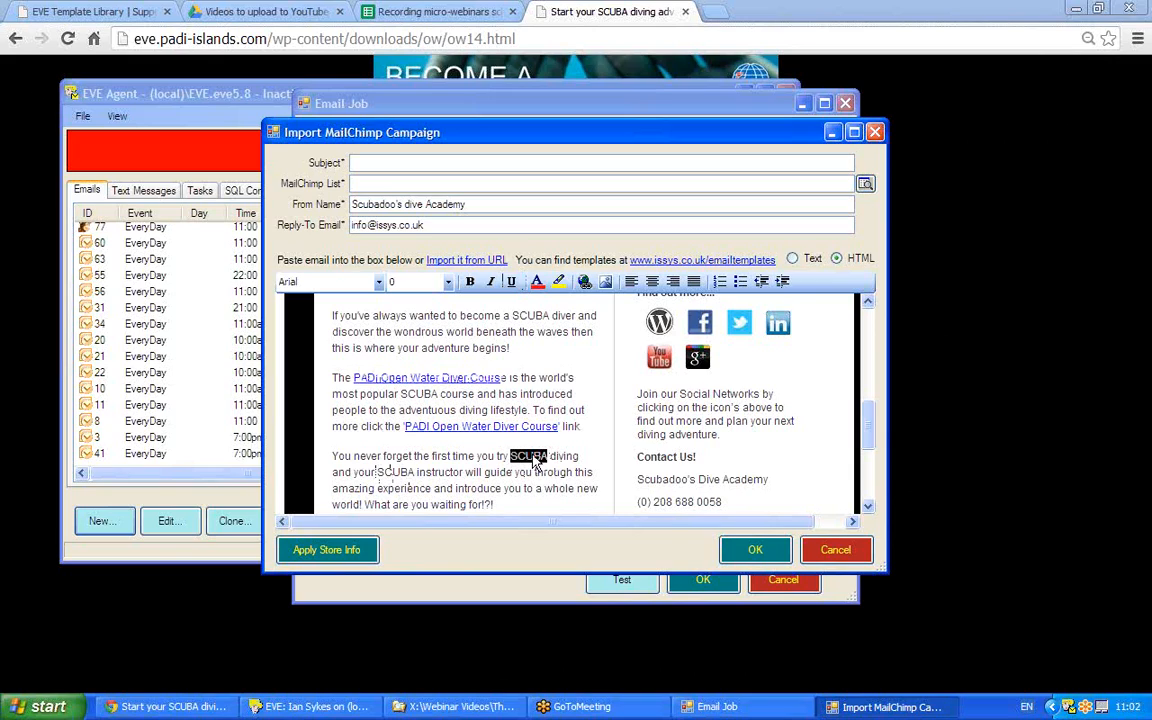
pyautogui.rightClick(535, 460)
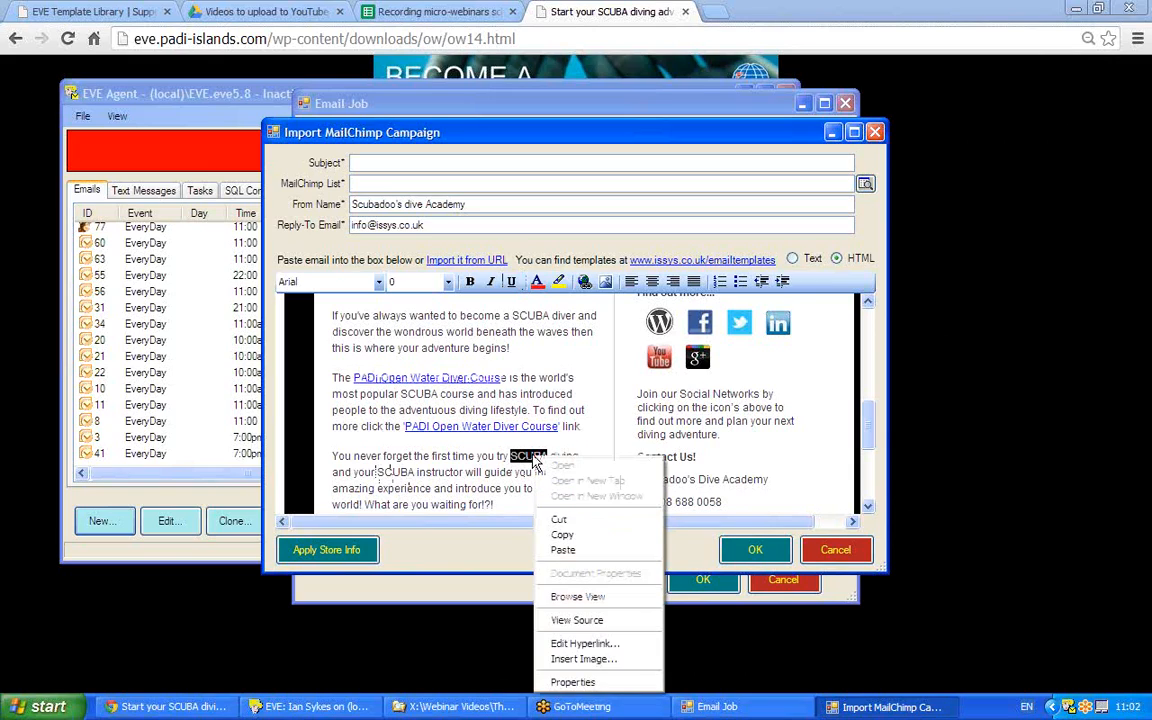
pyautogui.click(584, 644)
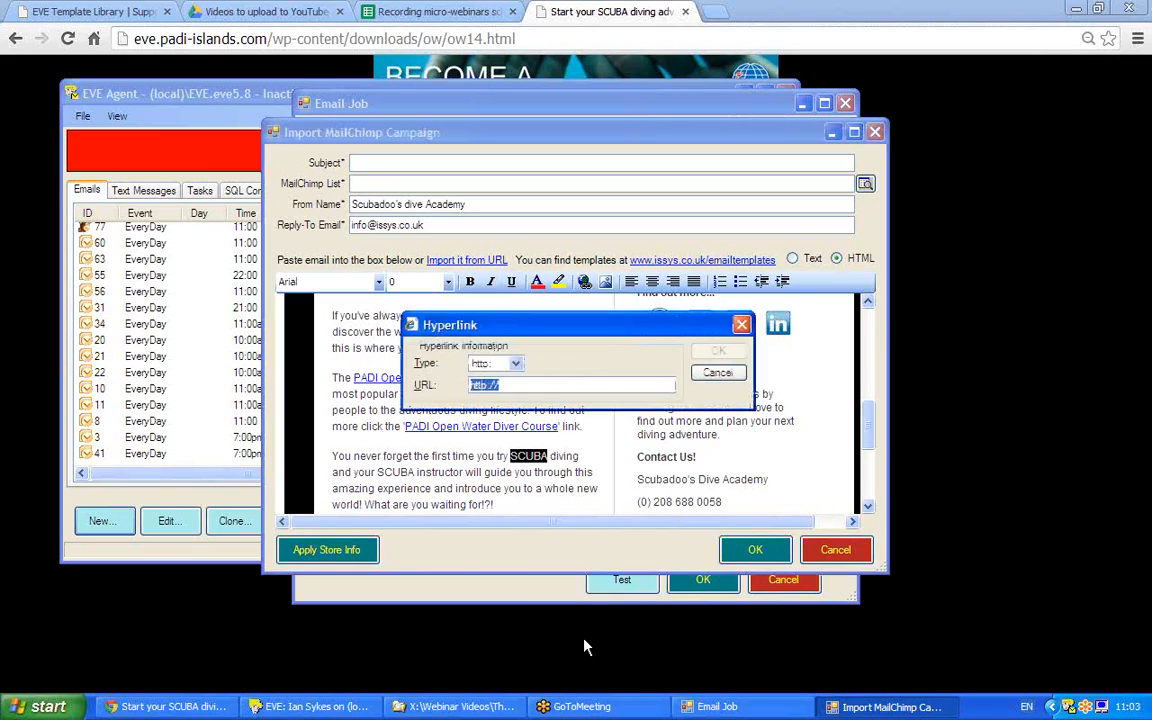
pyautogui.click(512, 386)
pyautogui.click(717, 372)
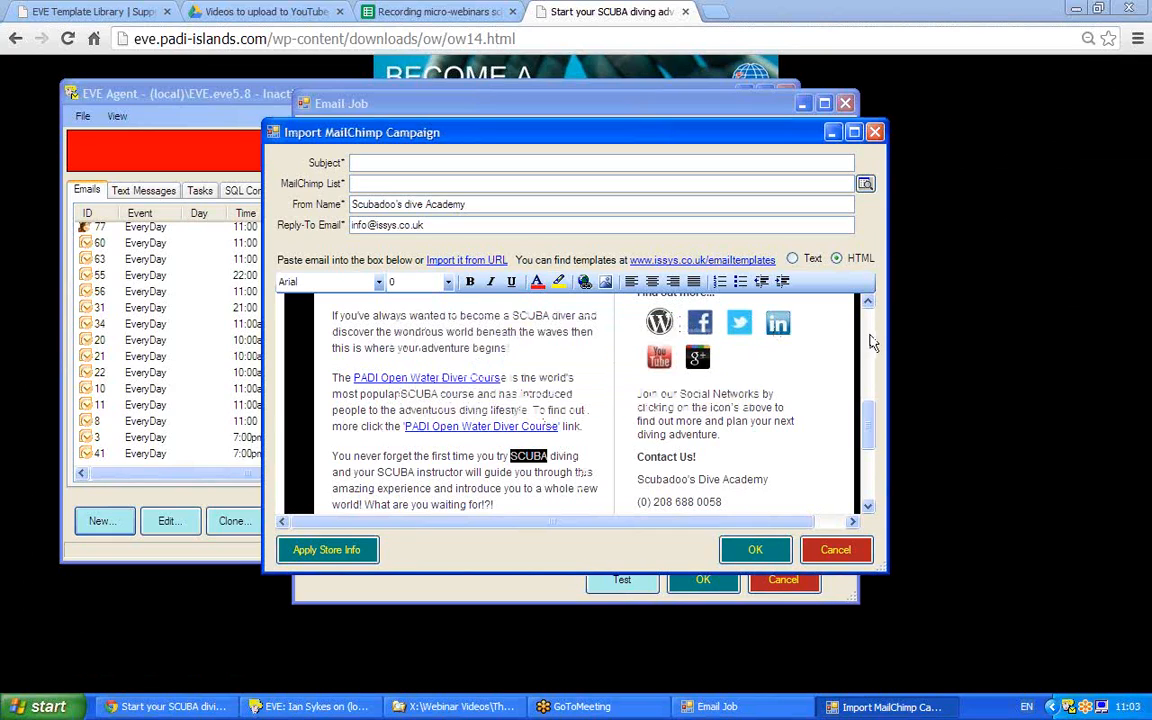
pyautogui.scroll(3, 871, 343)
# Delete the WordPress icon from the email's social links.
pyautogui.scroll(-1, 869, 380)
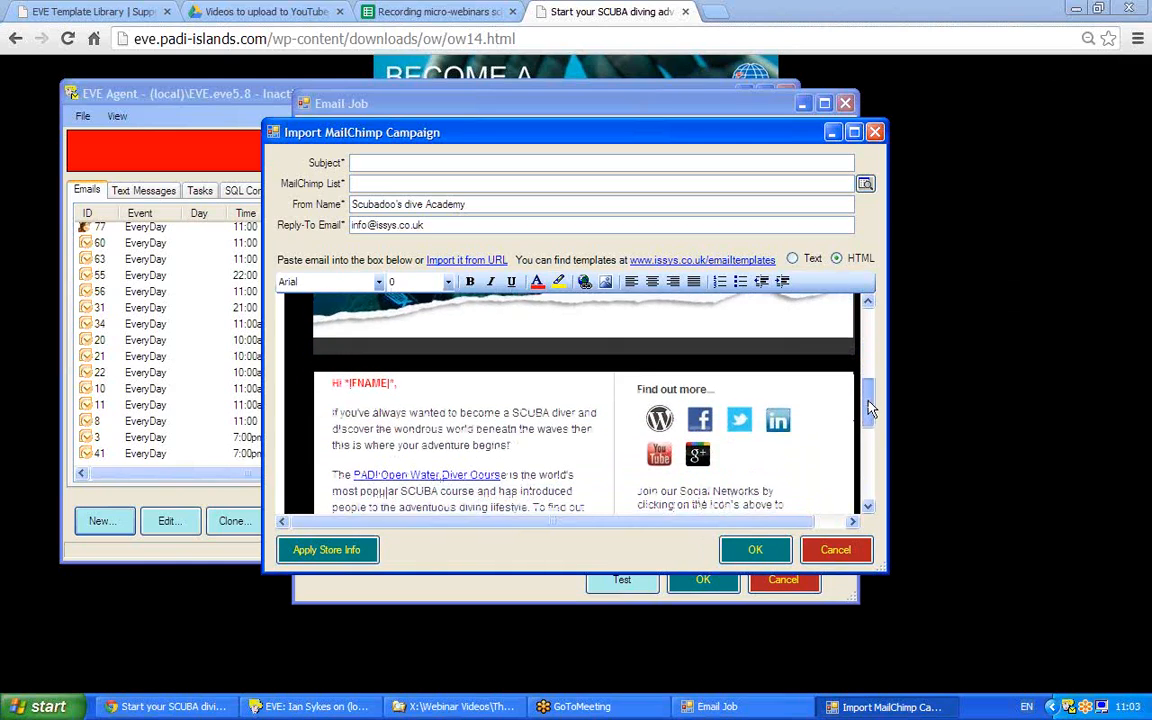
pyautogui.scroll(-1, 869, 407)
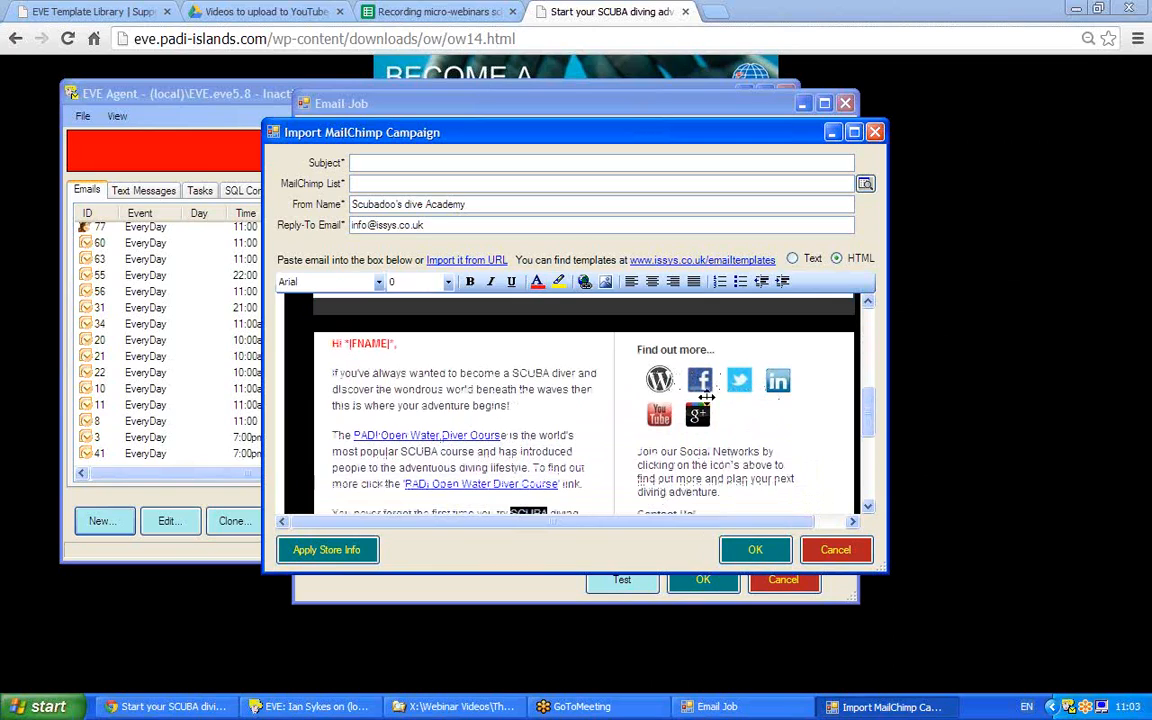
pyautogui.click(659, 378)
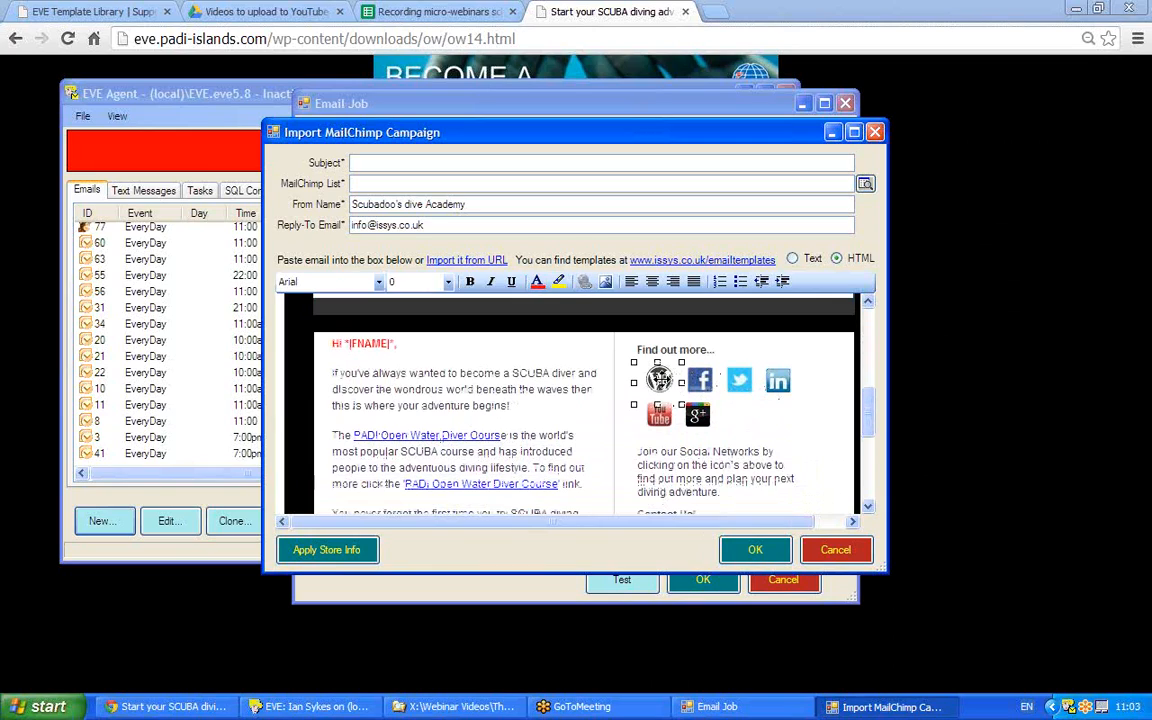
pyautogui.press('Delete')
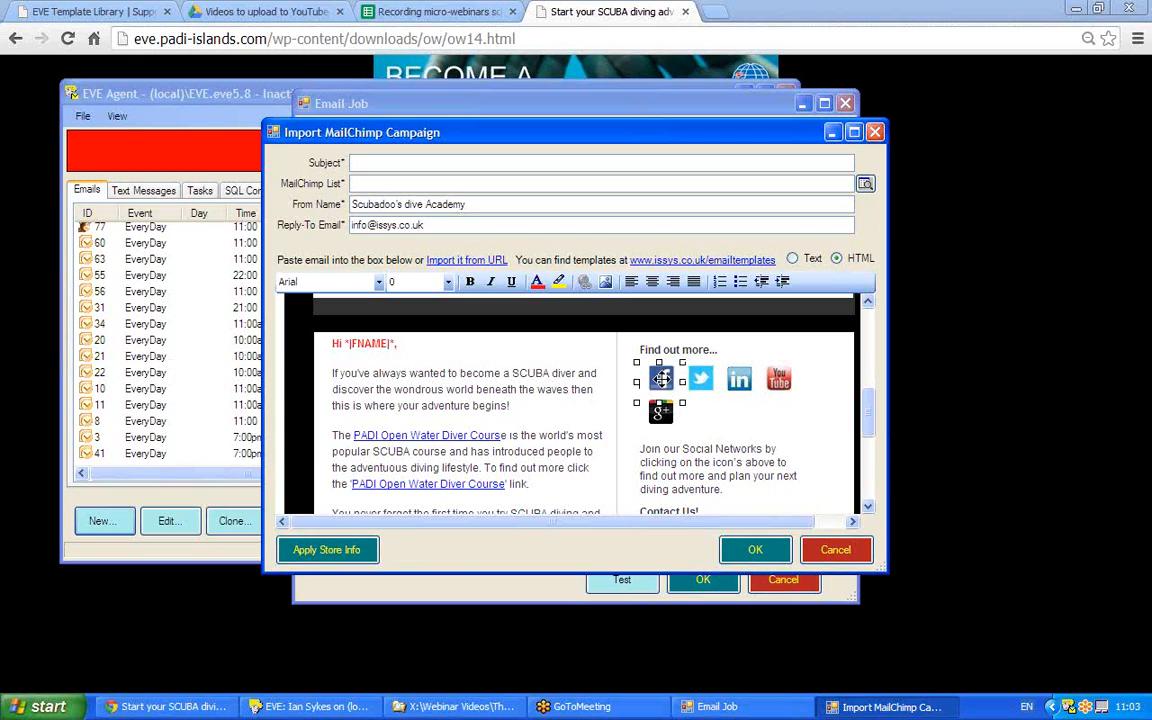
# Link the Facebook icon as a mailto: hyperlink to the dive centre's info email address.
pyautogui.rightClick(661, 380)
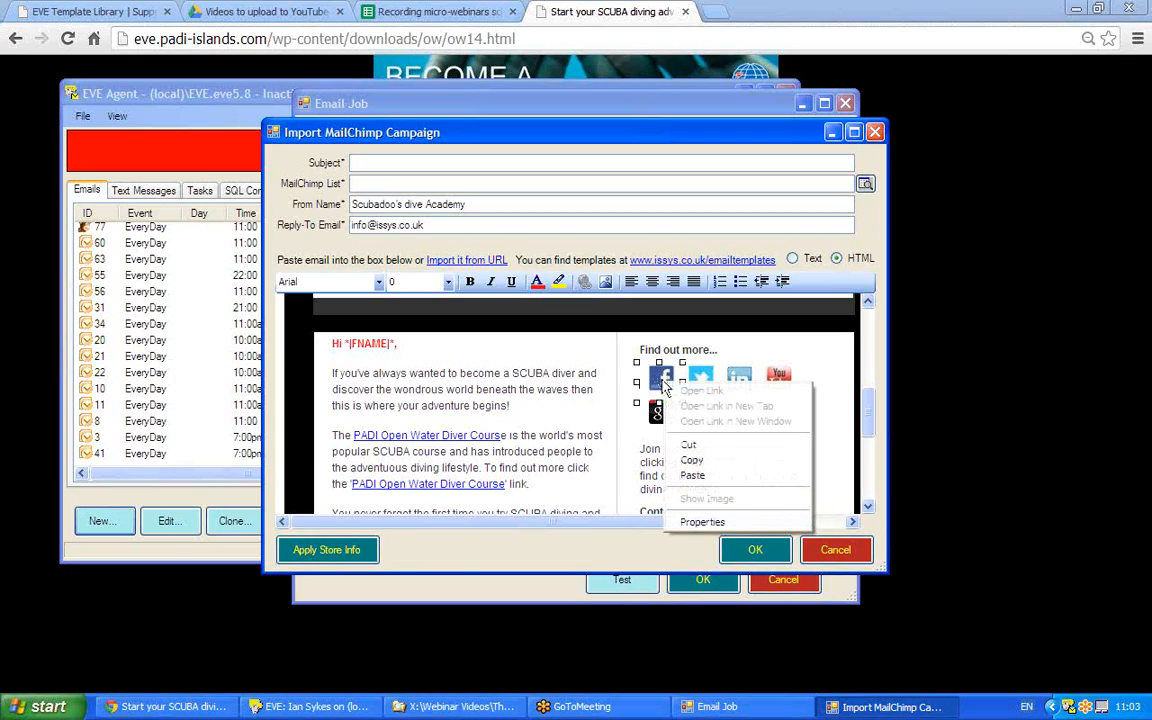
pyautogui.press('Escape')
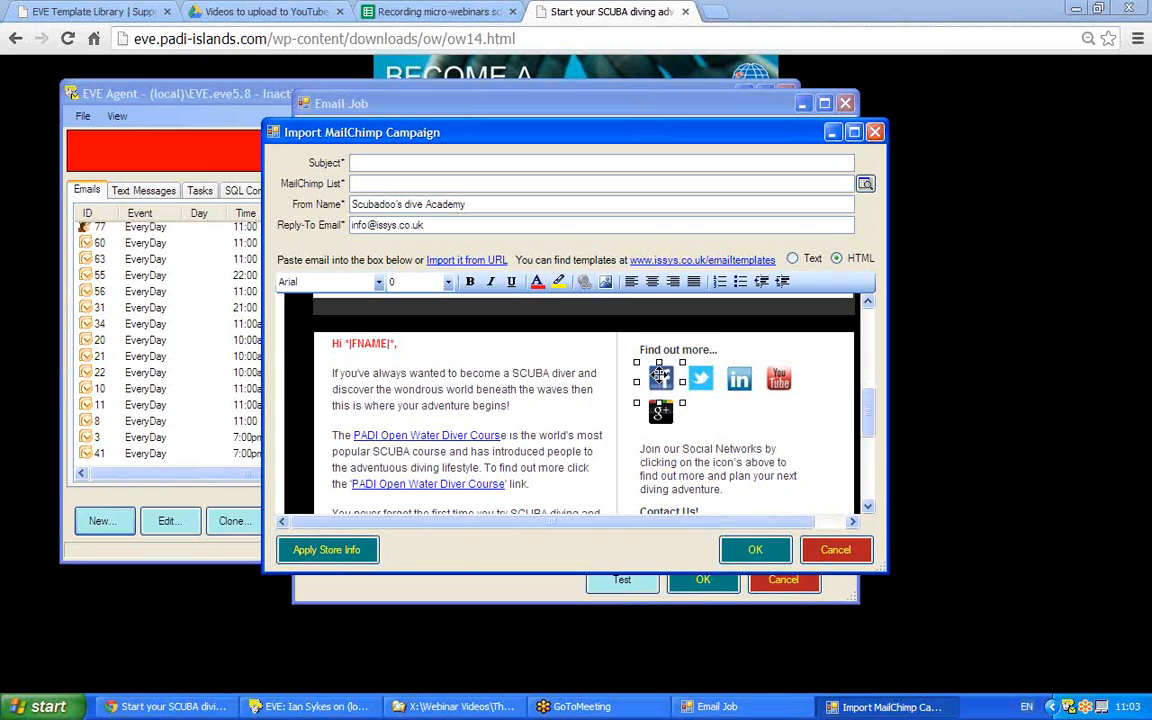
pyautogui.hotkey('ctrl', 'k')
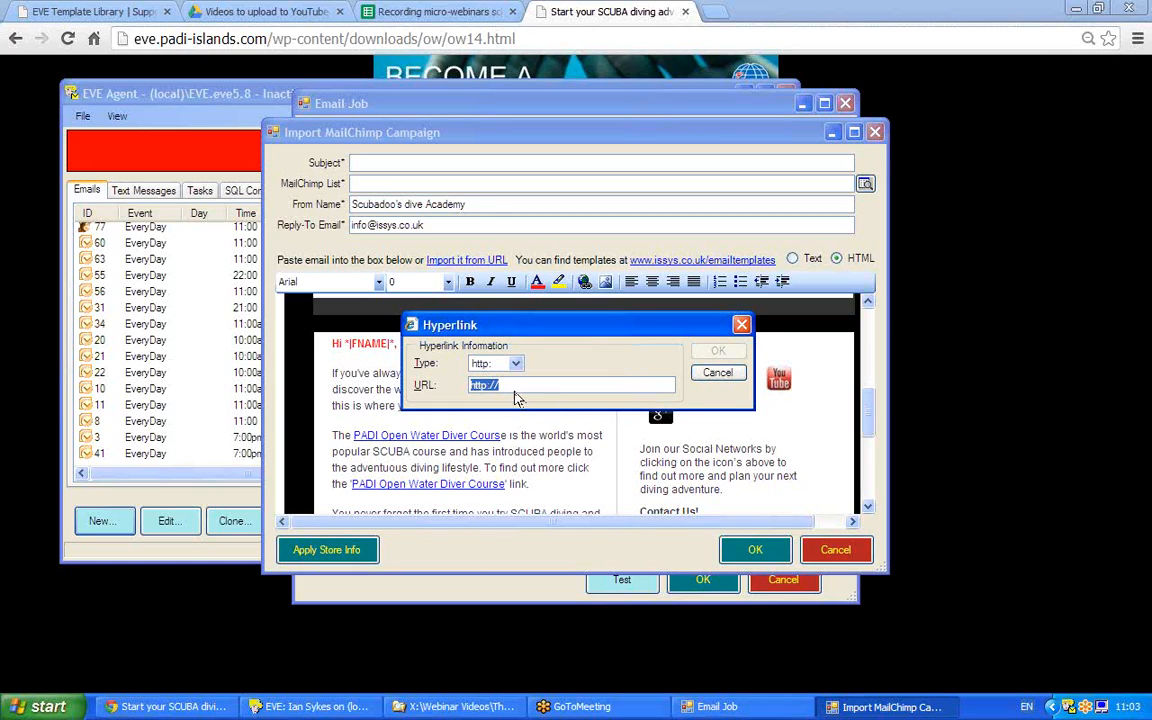
pyautogui.click(512, 386)
pyautogui.click(515, 364)
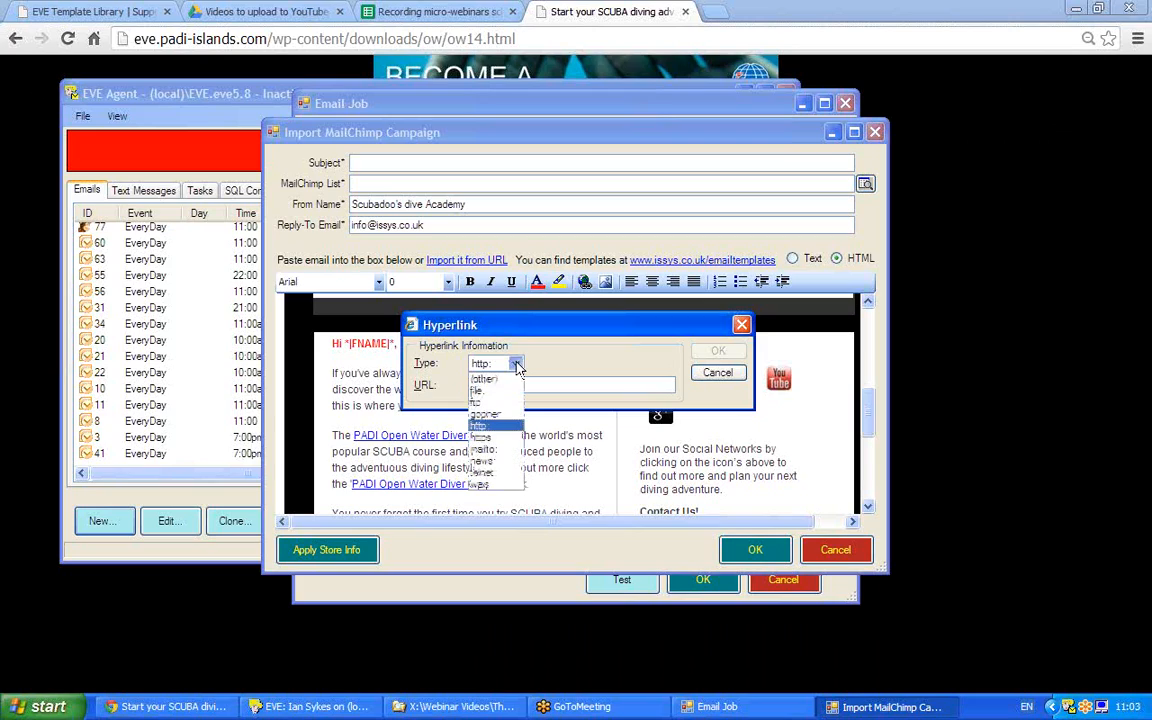
pyautogui.click(485, 452)
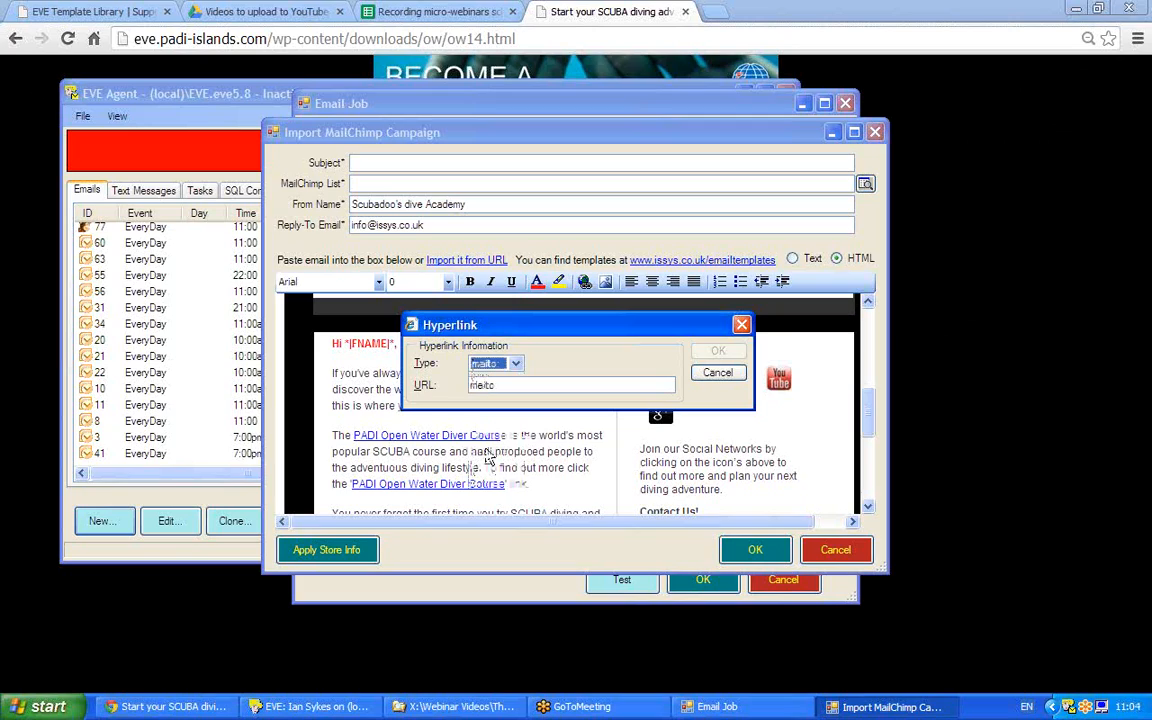
pyautogui.press('Tab')
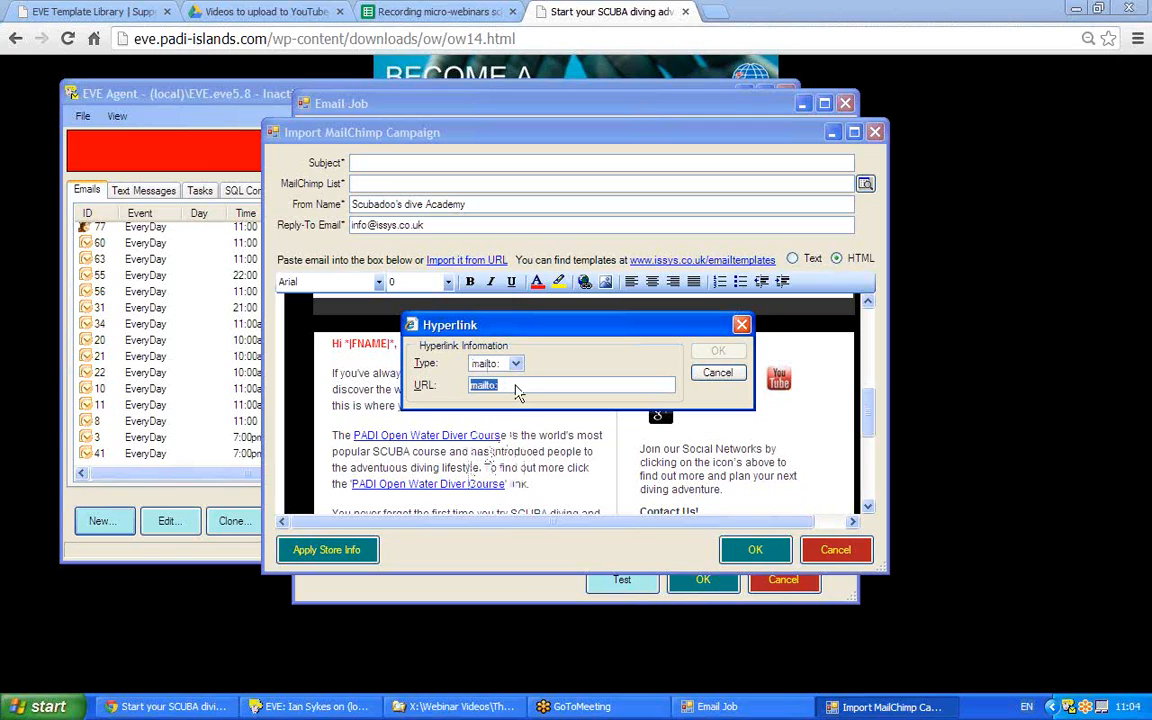
pyautogui.click(515, 386)
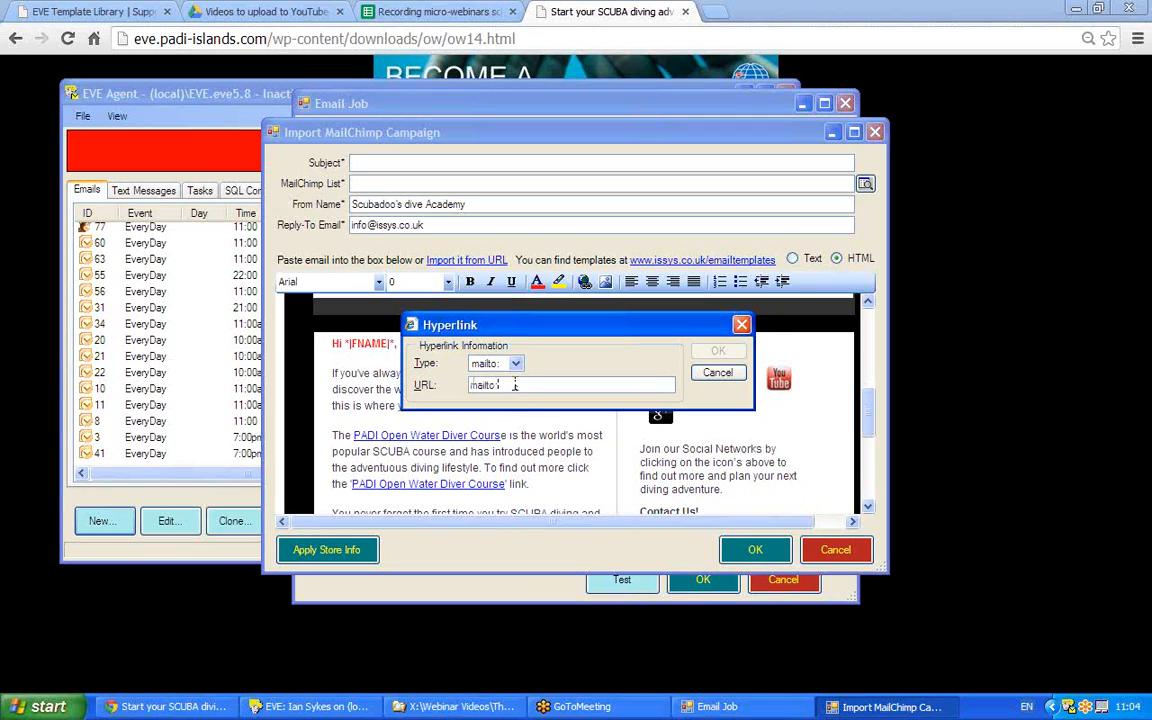
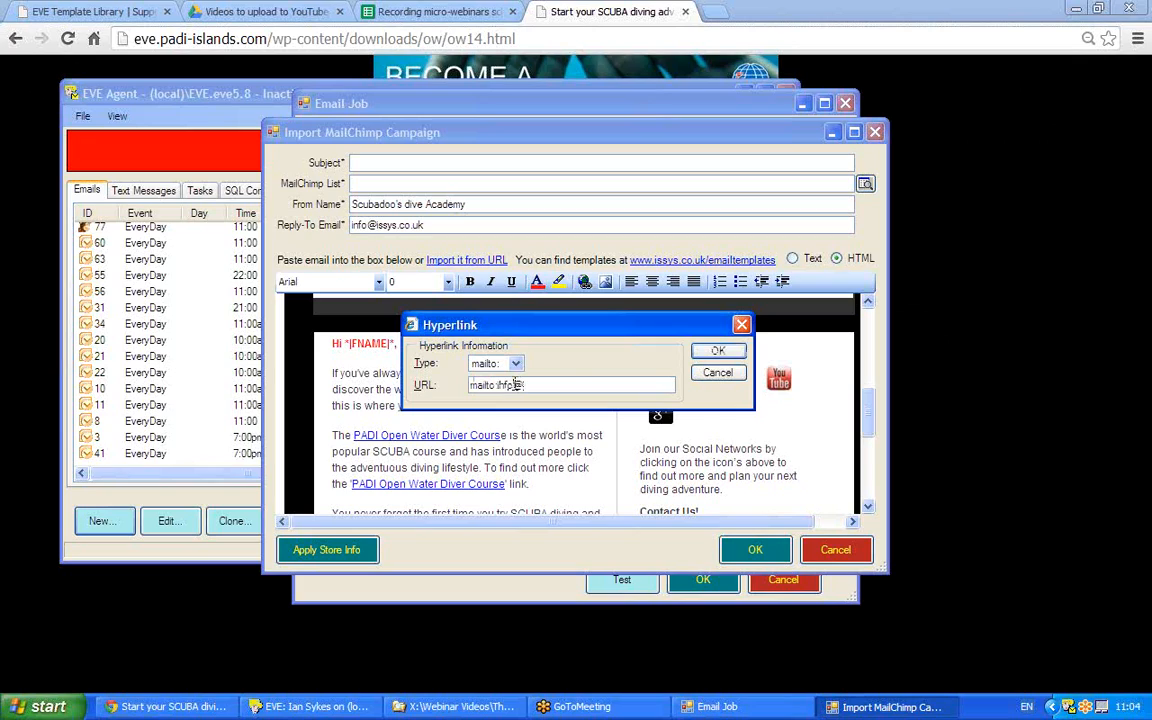
pyautogui.click(716, 354)
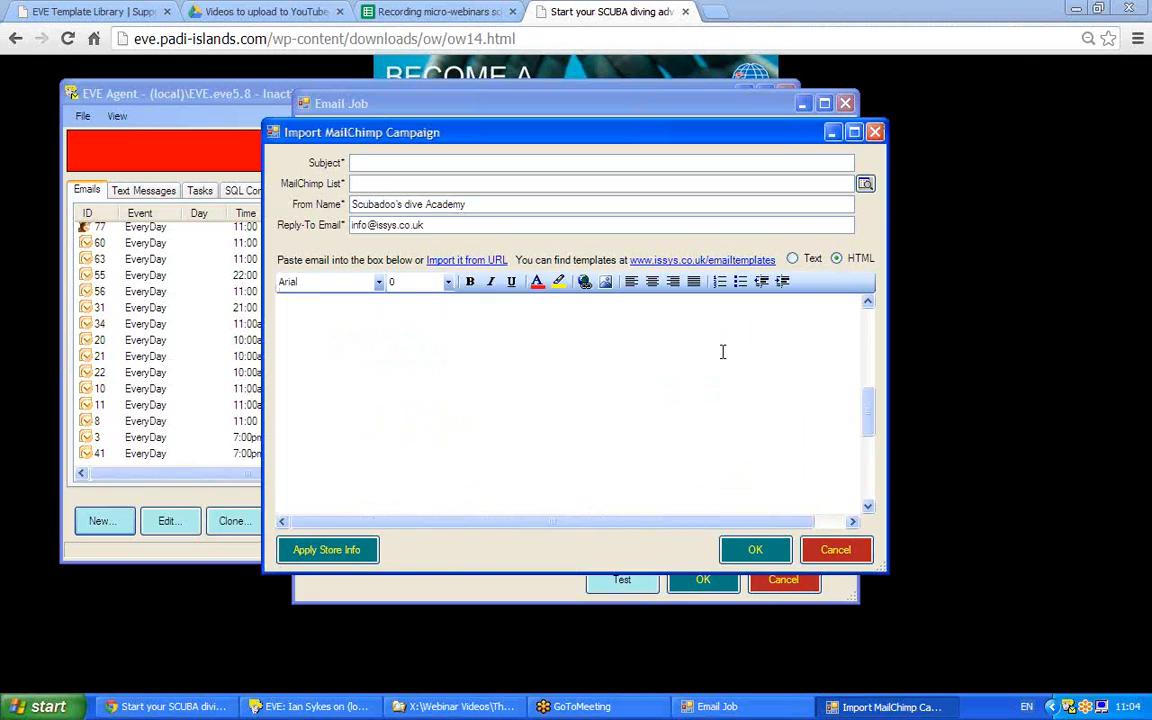
pyautogui.moveTo(870, 399); pyautogui.dragTo(868, 445)
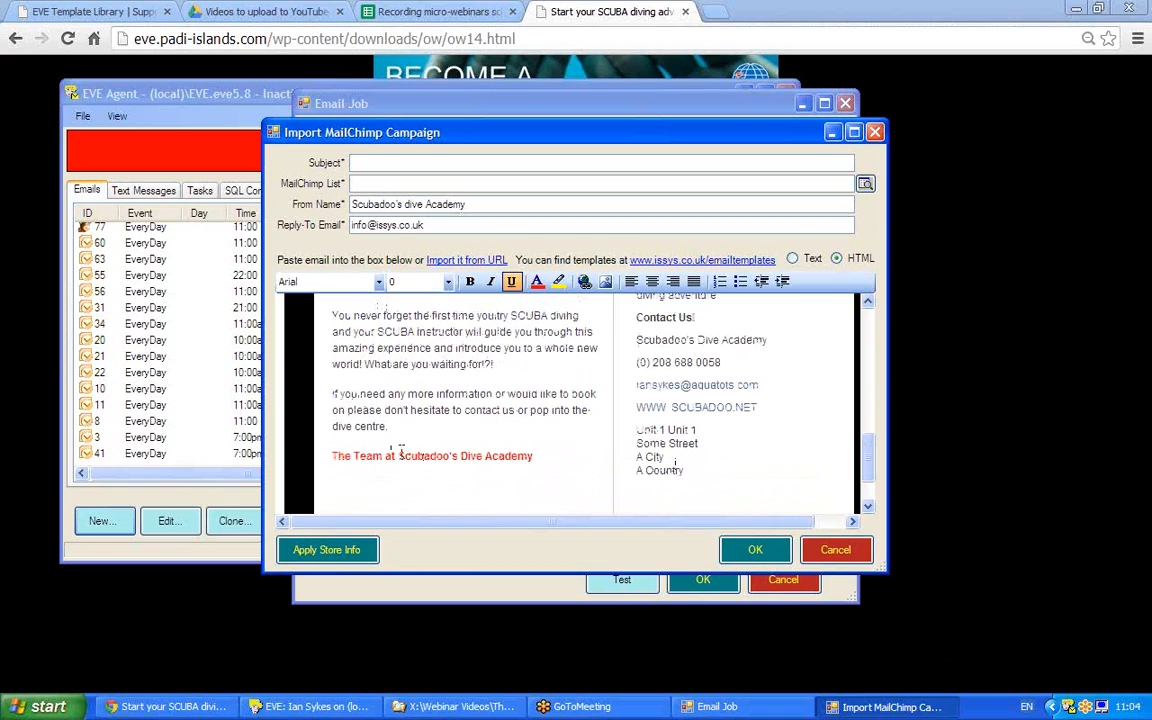
pyautogui.moveTo(542, 455); pyautogui.dragTo(413, 443)
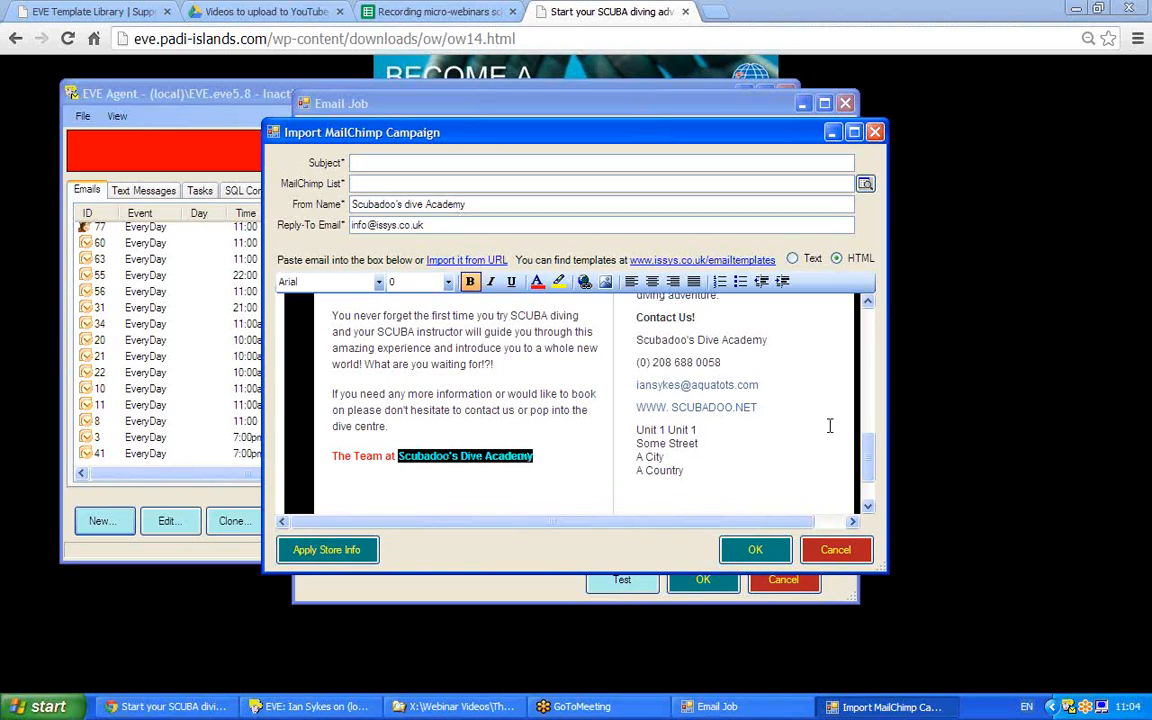
pyautogui.moveTo(868, 460); pyautogui.dragTo(866, 322)
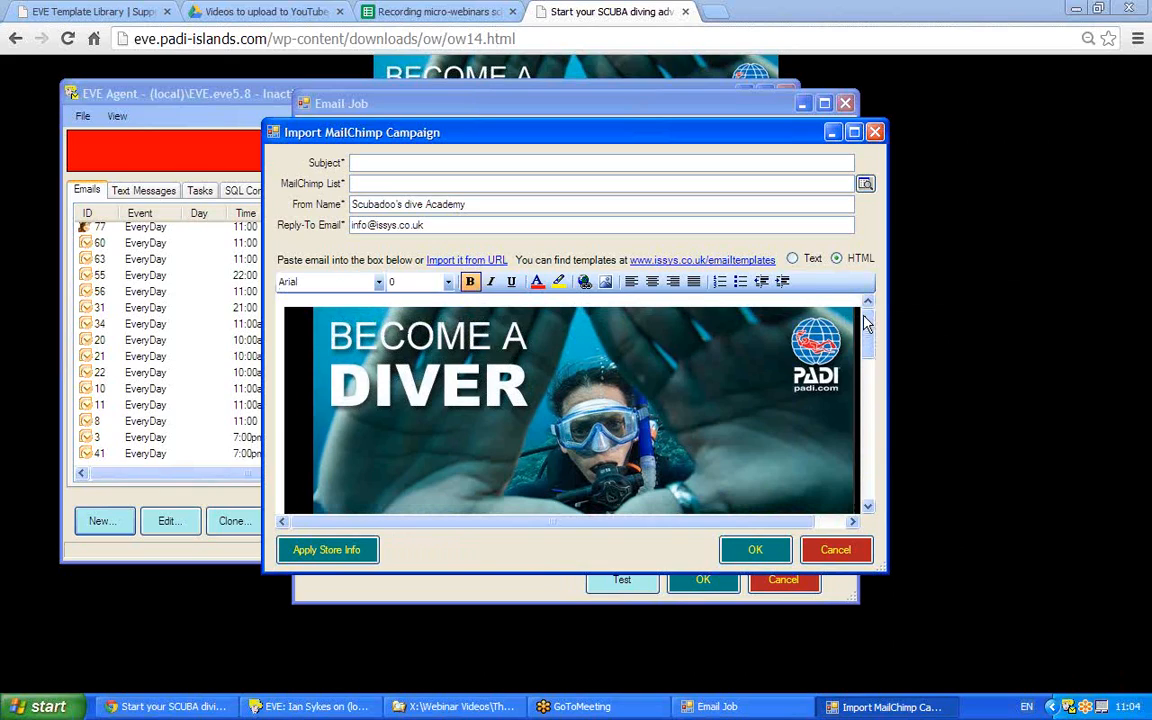
# Enter the campaign subject 'Come diving with us', correcting the typo and capitalising the C.
pyautogui.click(379, 162)
pyautogui.write('come s')
pyautogui.write('iving with us')
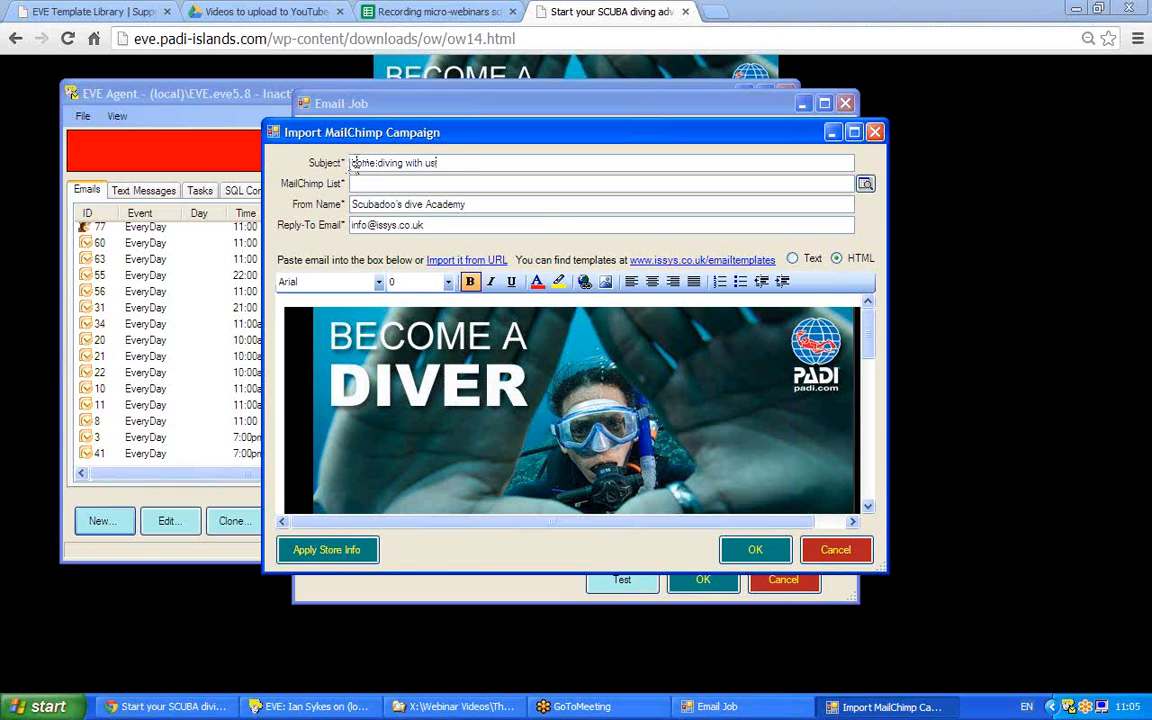
pyautogui.press('Delete')
pyautogui.write('C')
# Pick ABCD Diving from the MailChimp list lookup as the campaign's list.
pyautogui.click(437, 181)
pyautogui.click(864, 184)
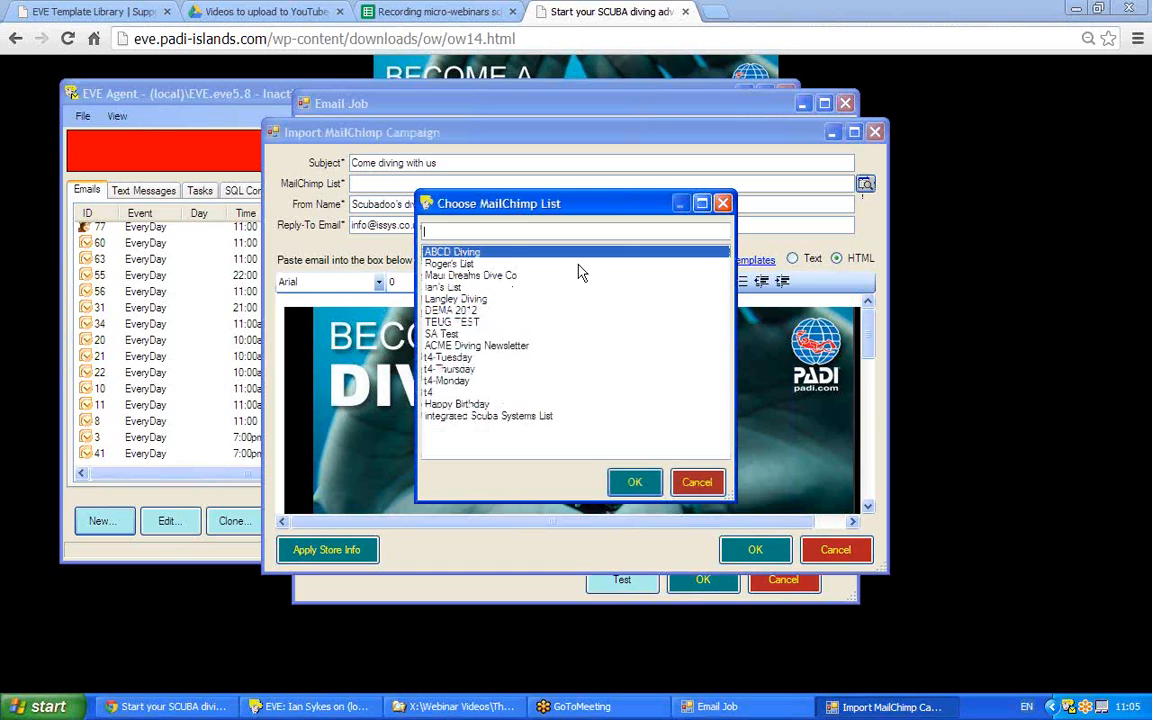
pyautogui.doubleClick(497, 259)
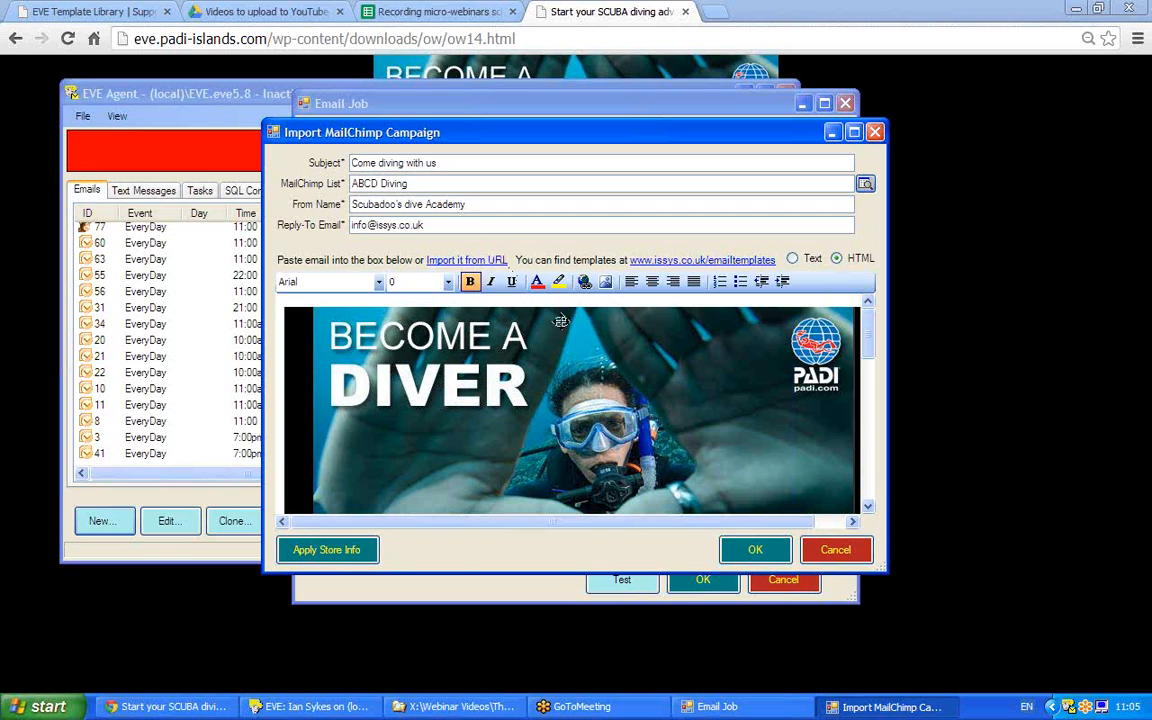
# Confirm the campaign import into the job and view its schedule, currently daily at 11:00 AM.
pyautogui.click(756, 549)
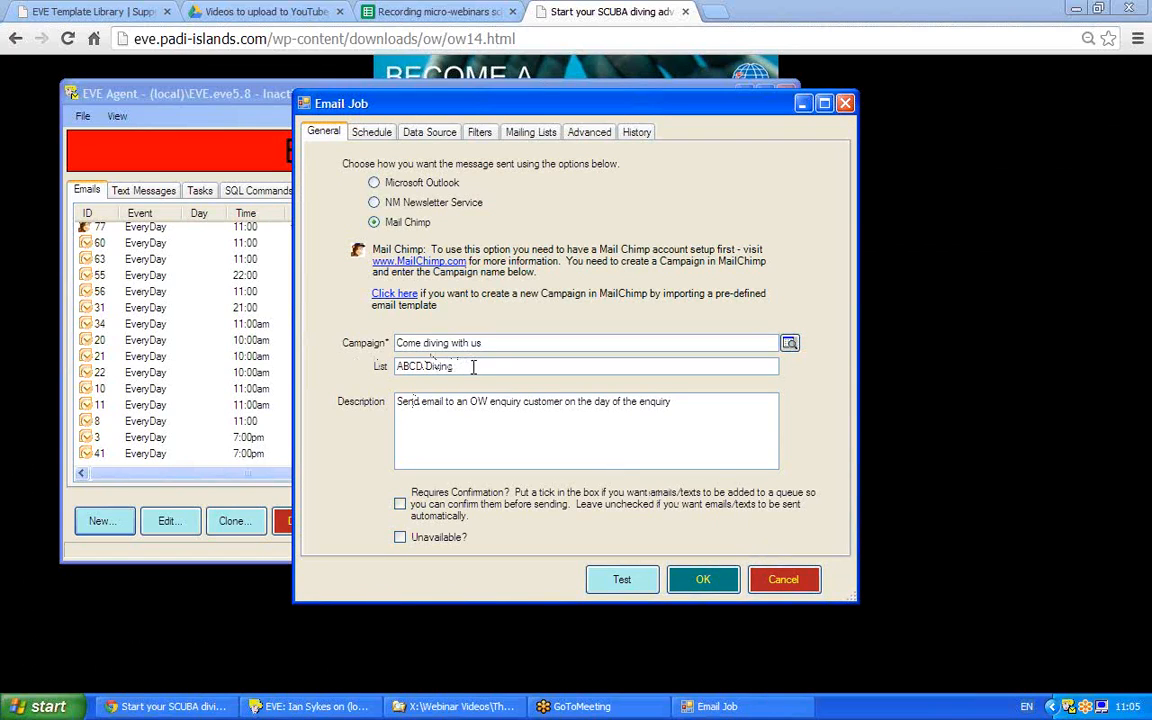
pyautogui.press('Tab')
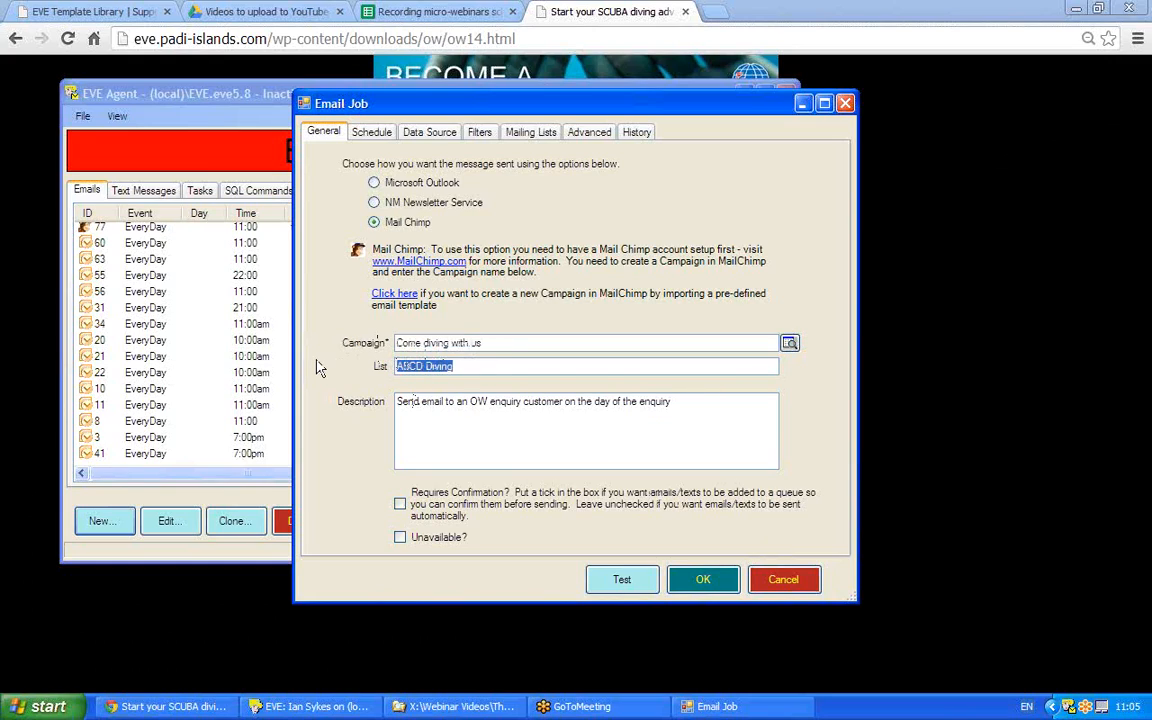
pyautogui.click(368, 134)
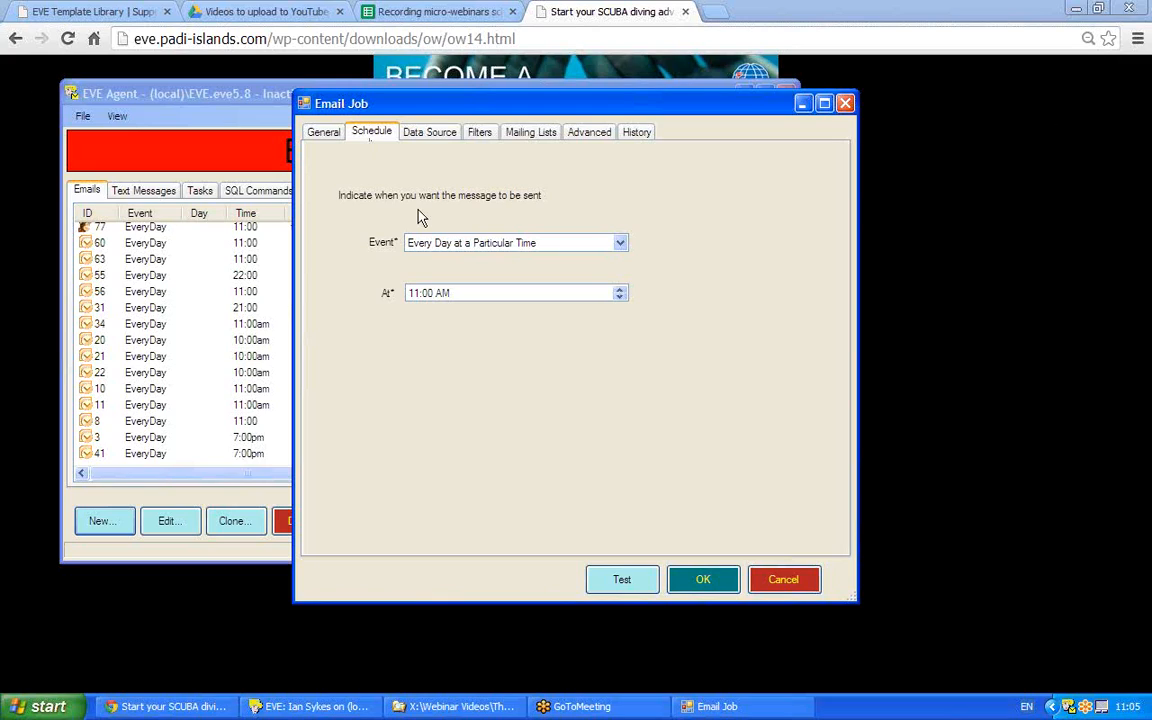
# Change the hour in the At field so the job sends daily at 07:00 PM.
pyautogui.click(413, 293)
pyautogui.press('Up')
pyautogui.click(887, 334)
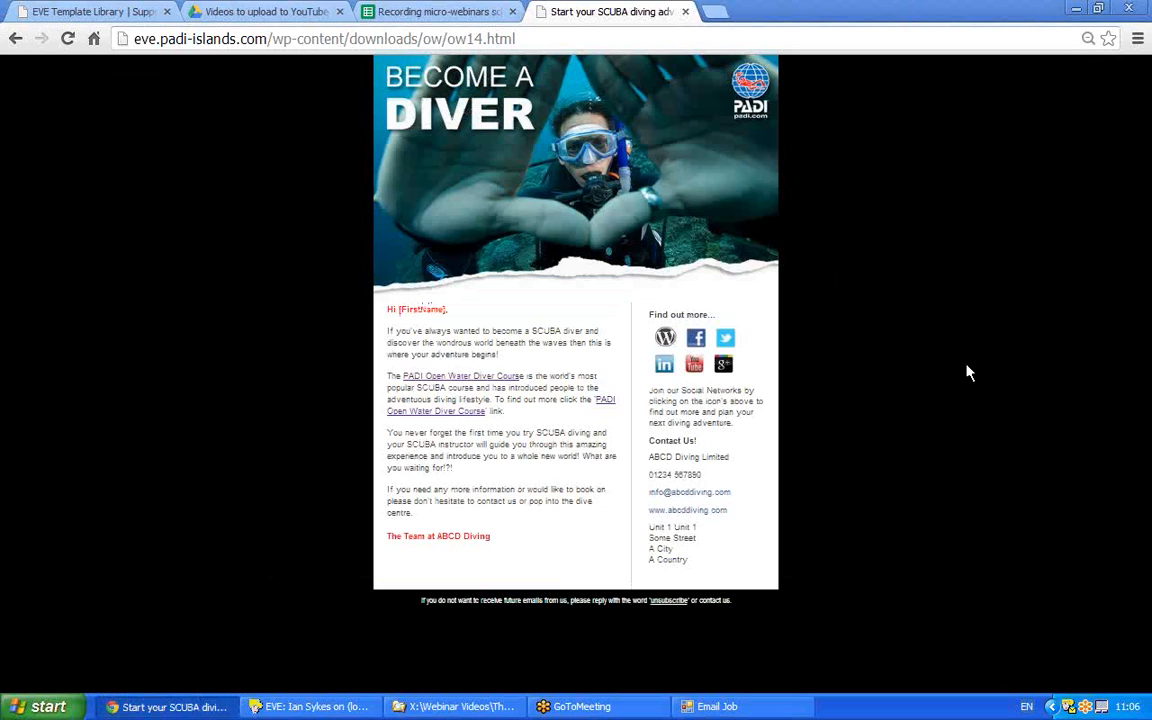
pyautogui.click(715, 707)
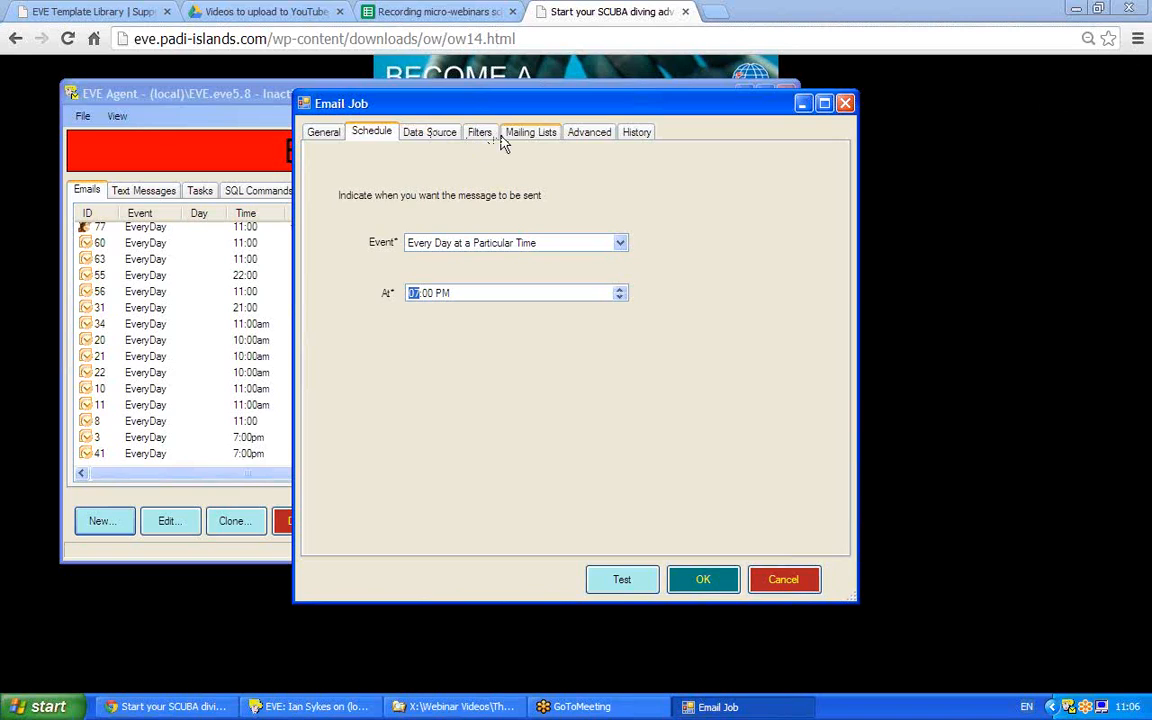
# Dismiss the Filters date warning, set the data type to Enquiries, and select the trigger days.
pyautogui.click(430, 138)
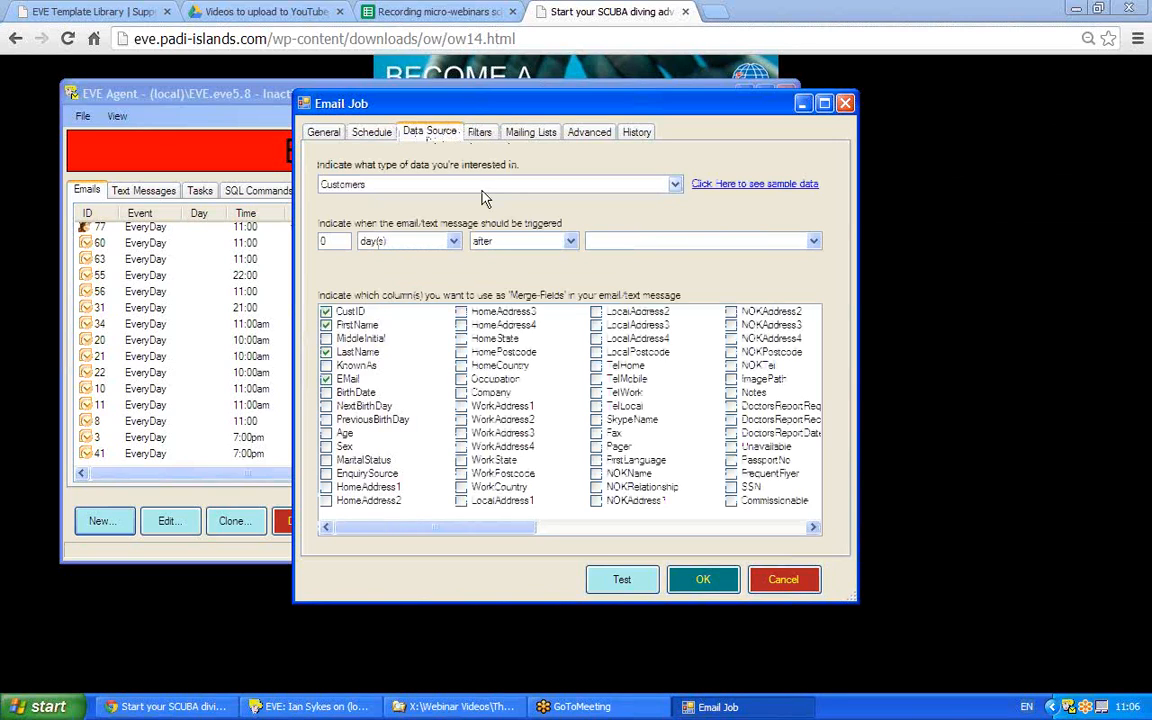
pyautogui.click(479, 132)
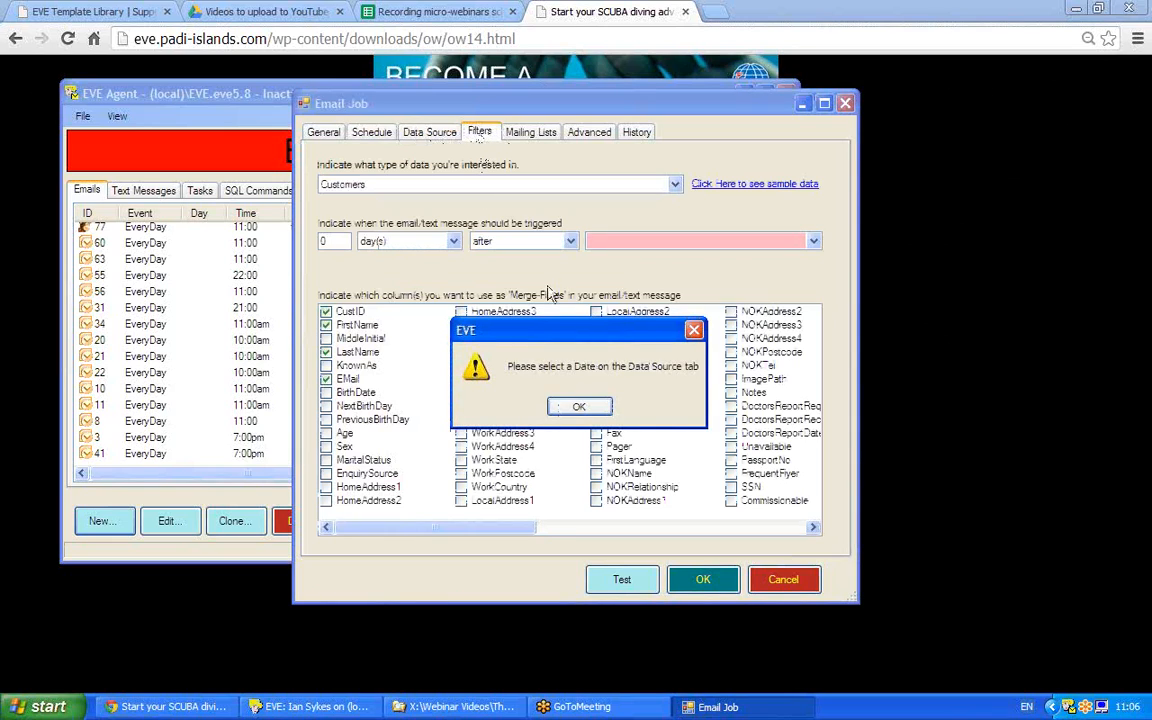
pyautogui.click(582, 405)
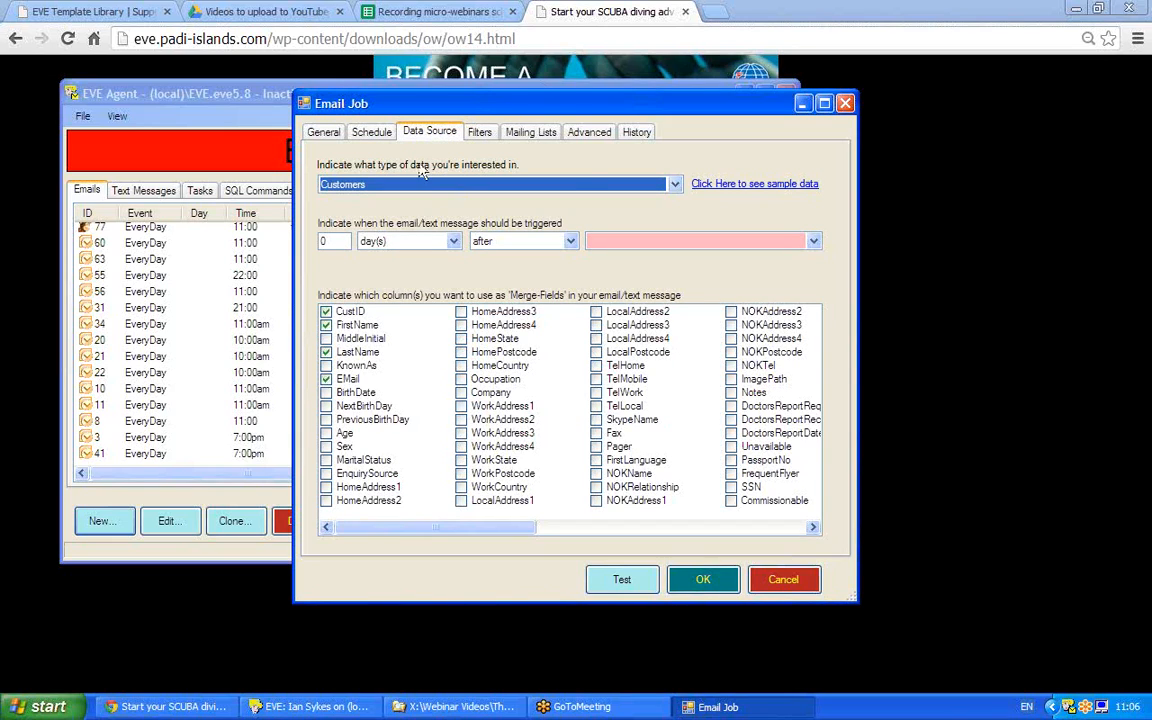
pyautogui.click(675, 185)
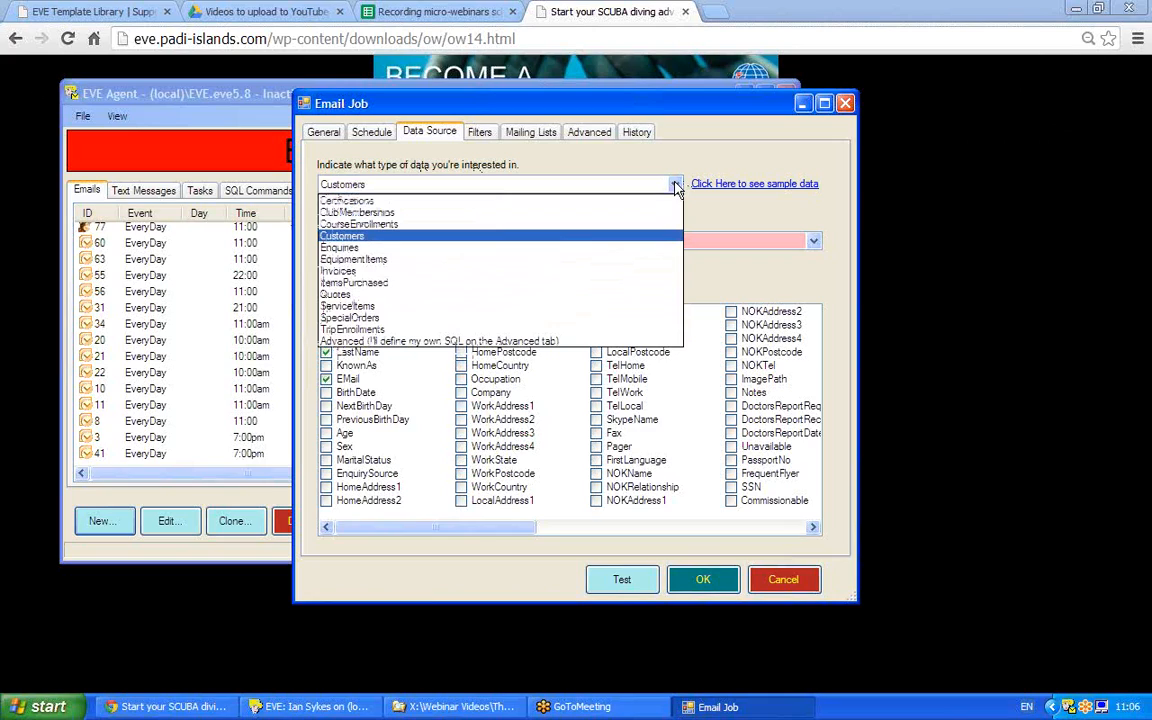
pyautogui.click(371, 246)
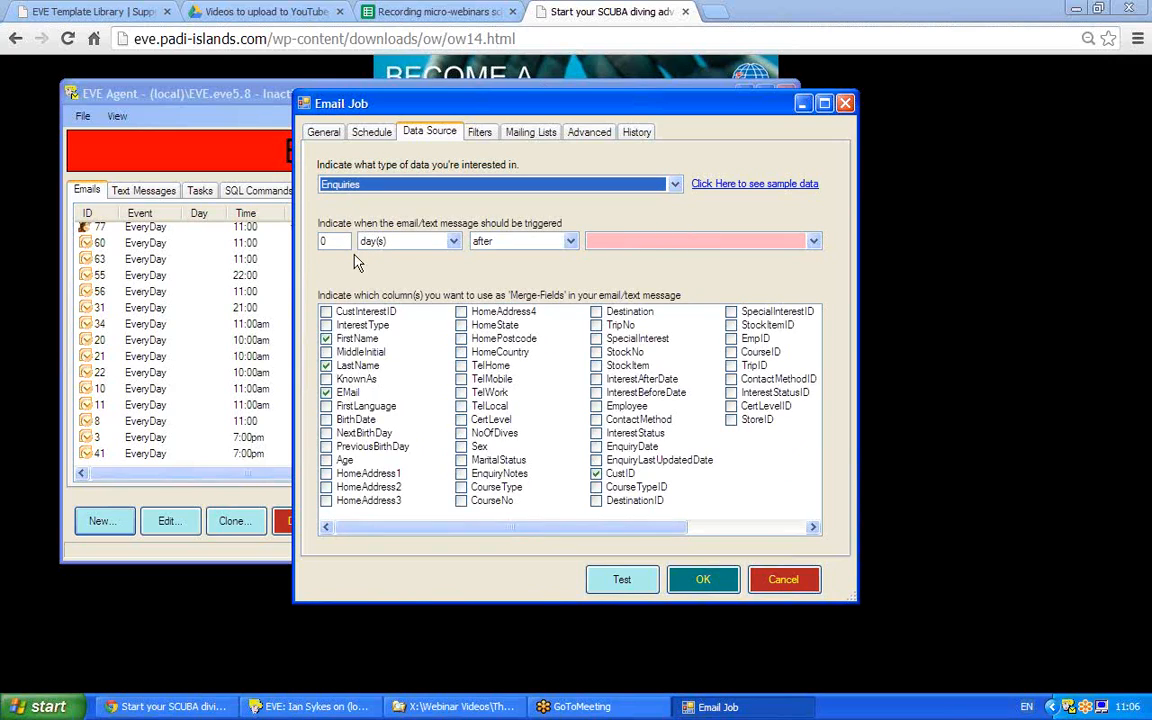
pyautogui.doubleClick(323, 241)
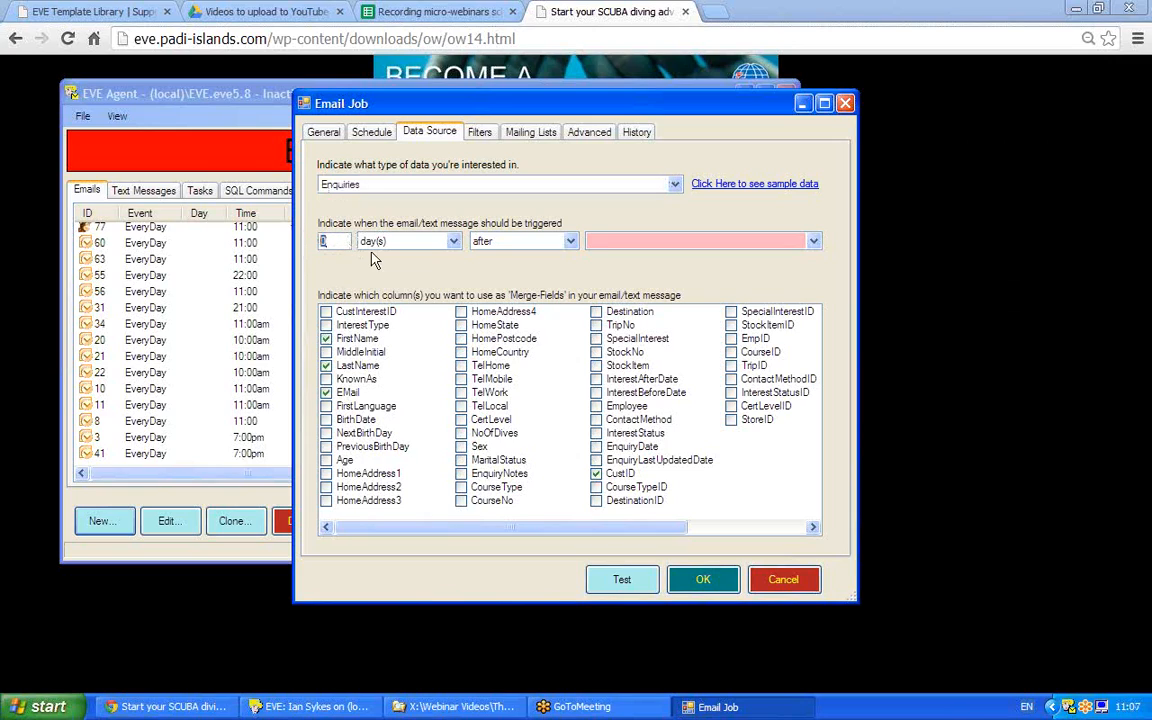
# Use EnquiryDate as the trigger date, then show the recipient Filters page.
pyautogui.click(814, 243)
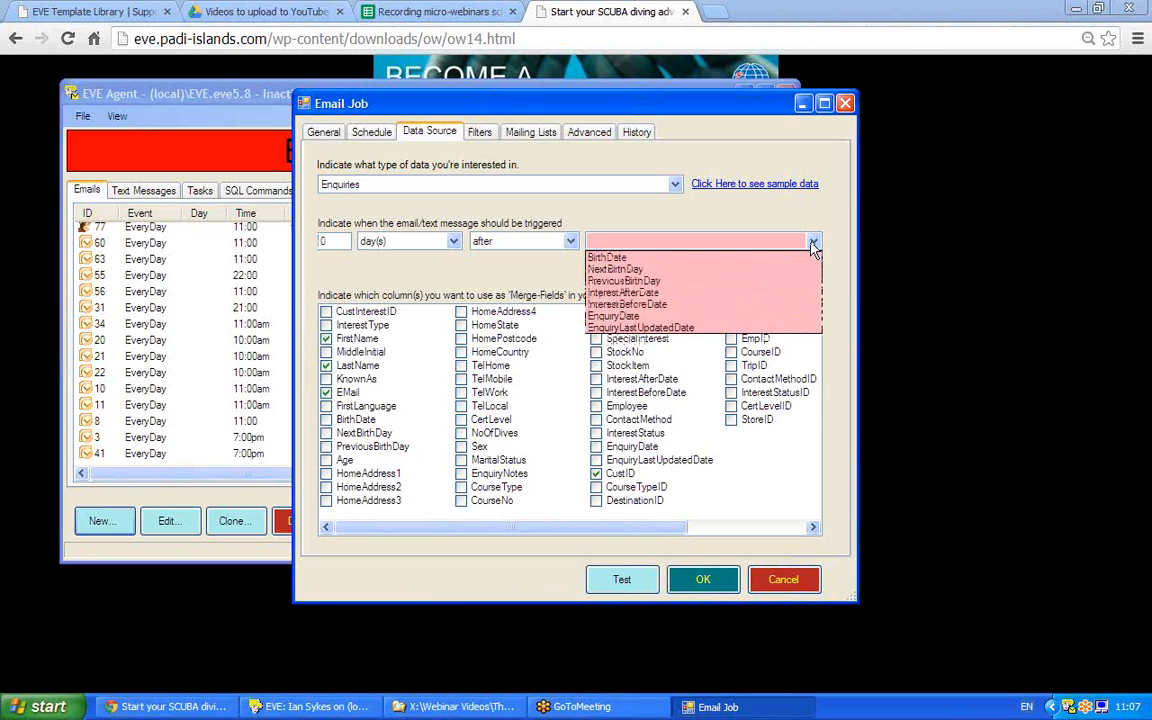
pyautogui.click(636, 316)
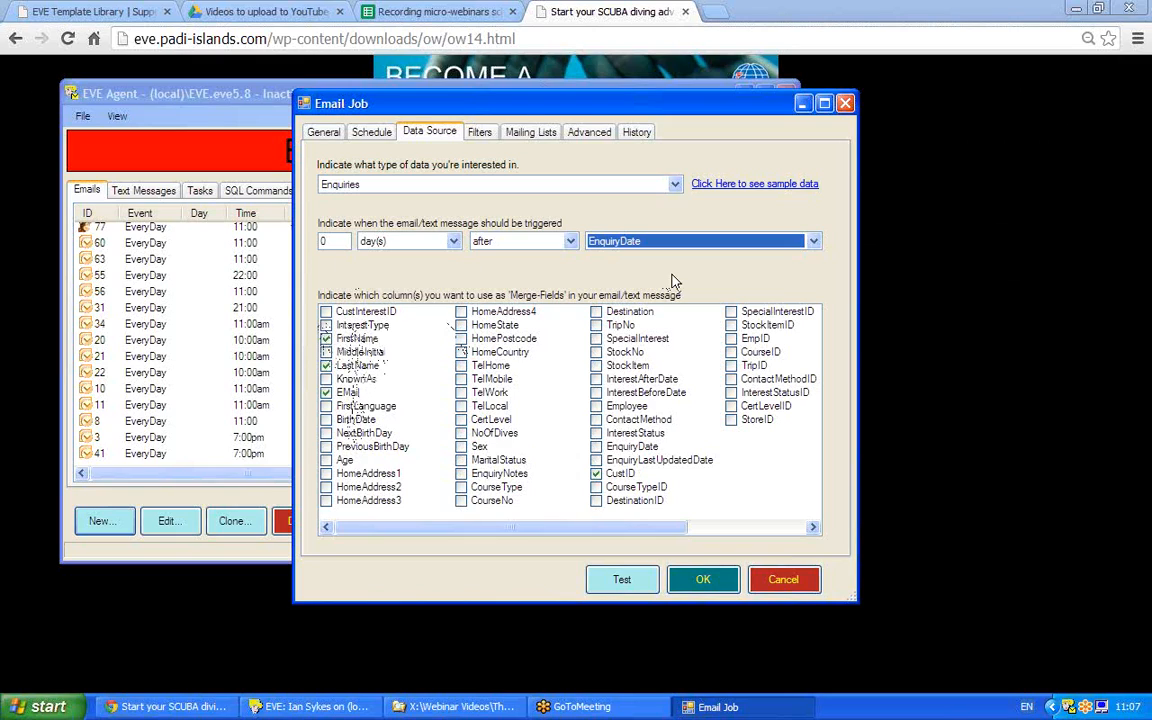
pyautogui.click(479, 133)
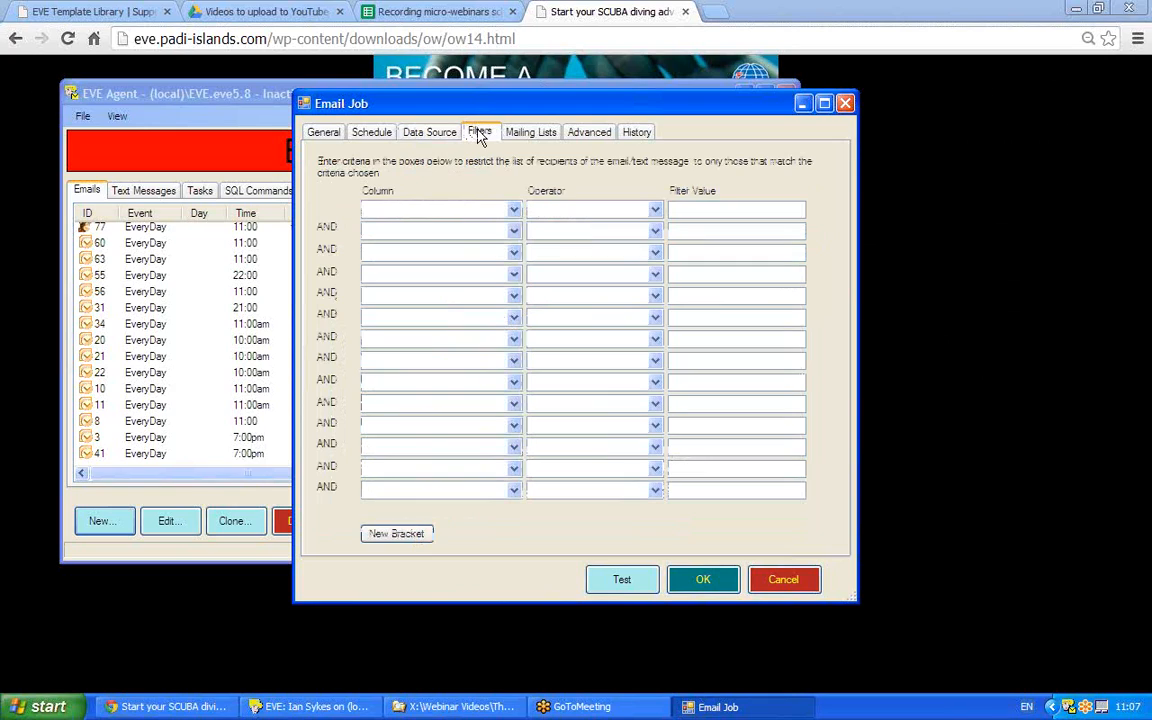
# Set the filter column to CourseType with the Equal To operator.
pyautogui.click(513, 211)
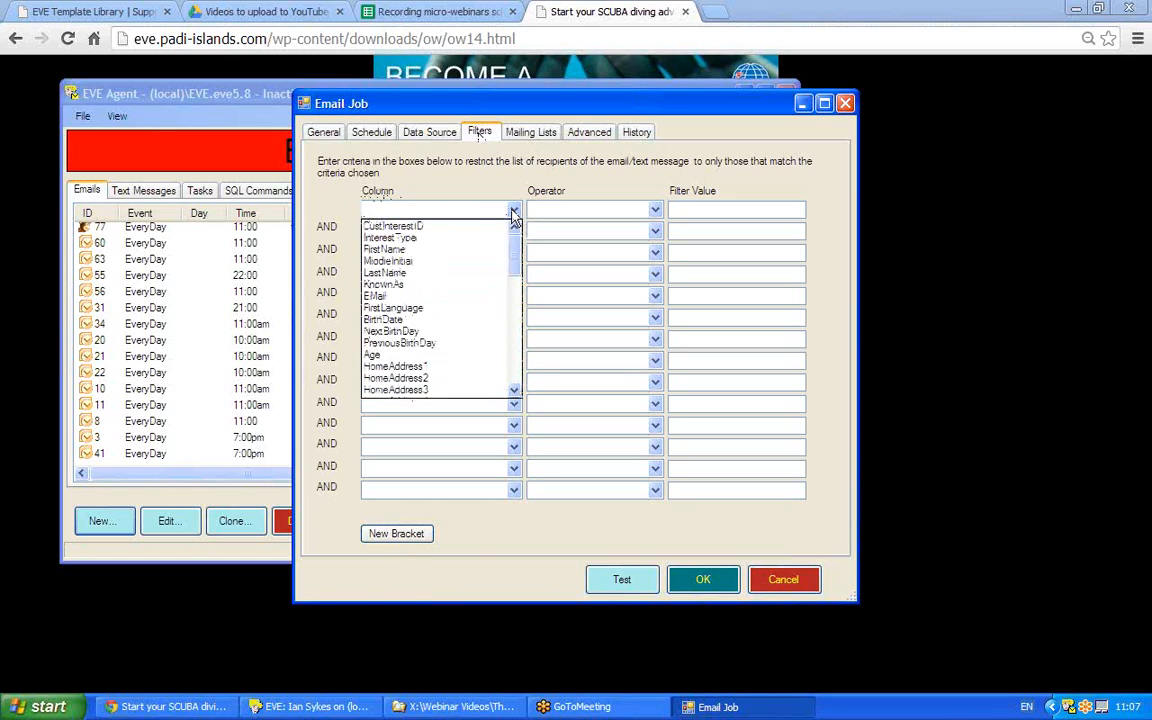
pyautogui.moveTo(513, 245); pyautogui.dragTo(514, 301)
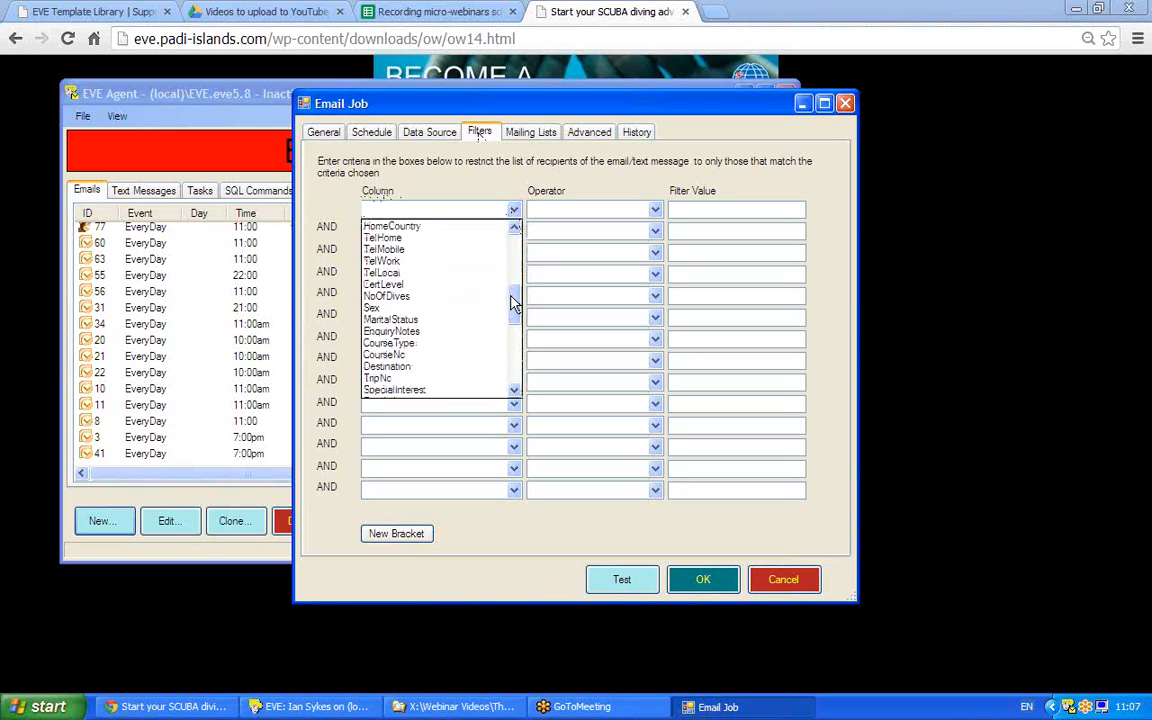
pyautogui.click(407, 347)
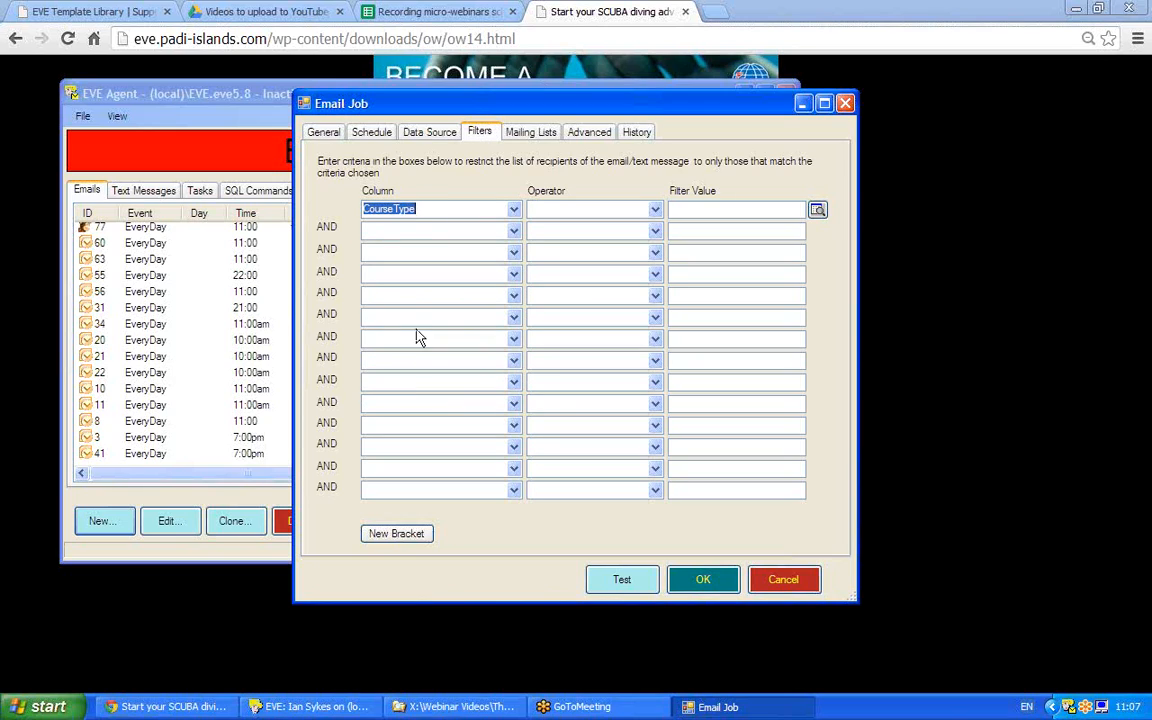
pyautogui.click(657, 219)
pyautogui.click(566, 229)
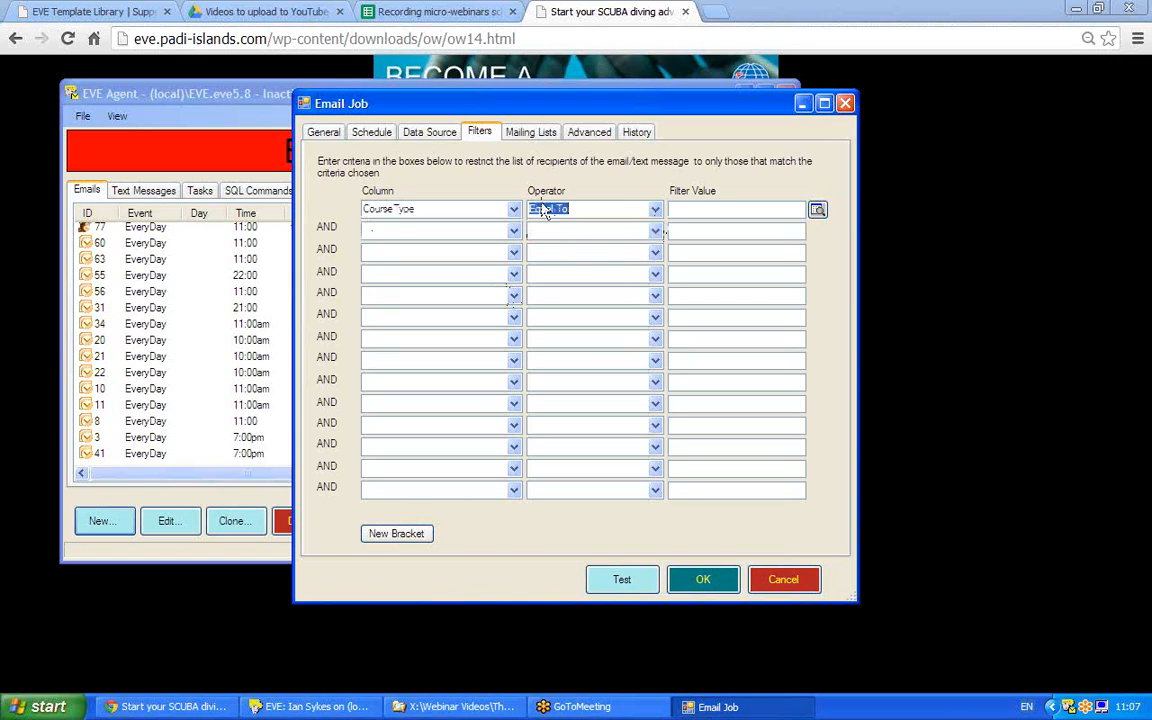
# Choose Open Water as the filter value from the course list and confirm it.
pyautogui.click(817, 210)
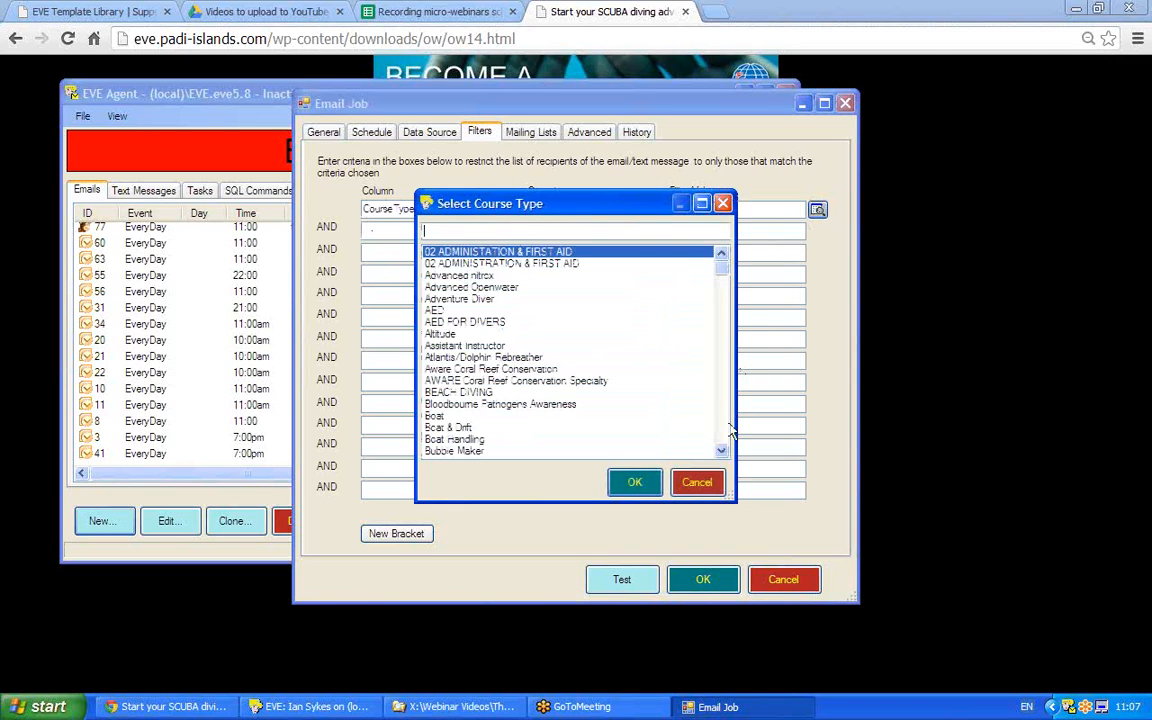
pyautogui.scroll(-15, 729, 430)
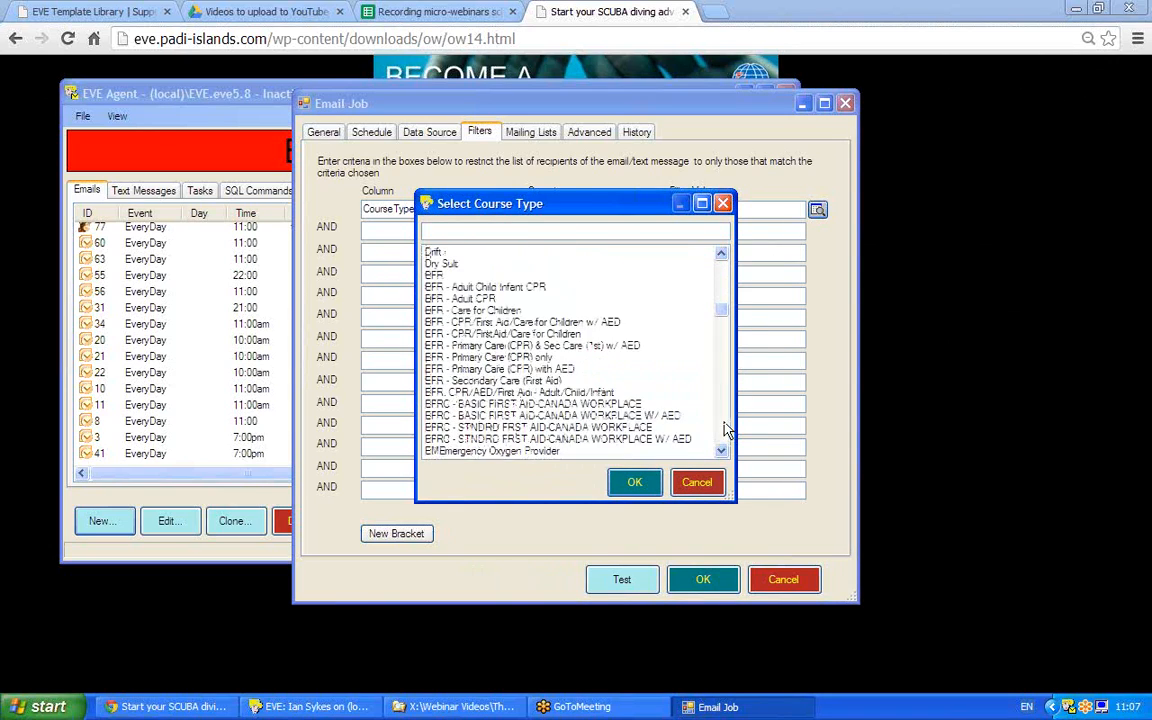
pyautogui.scroll(-12, 729, 430)
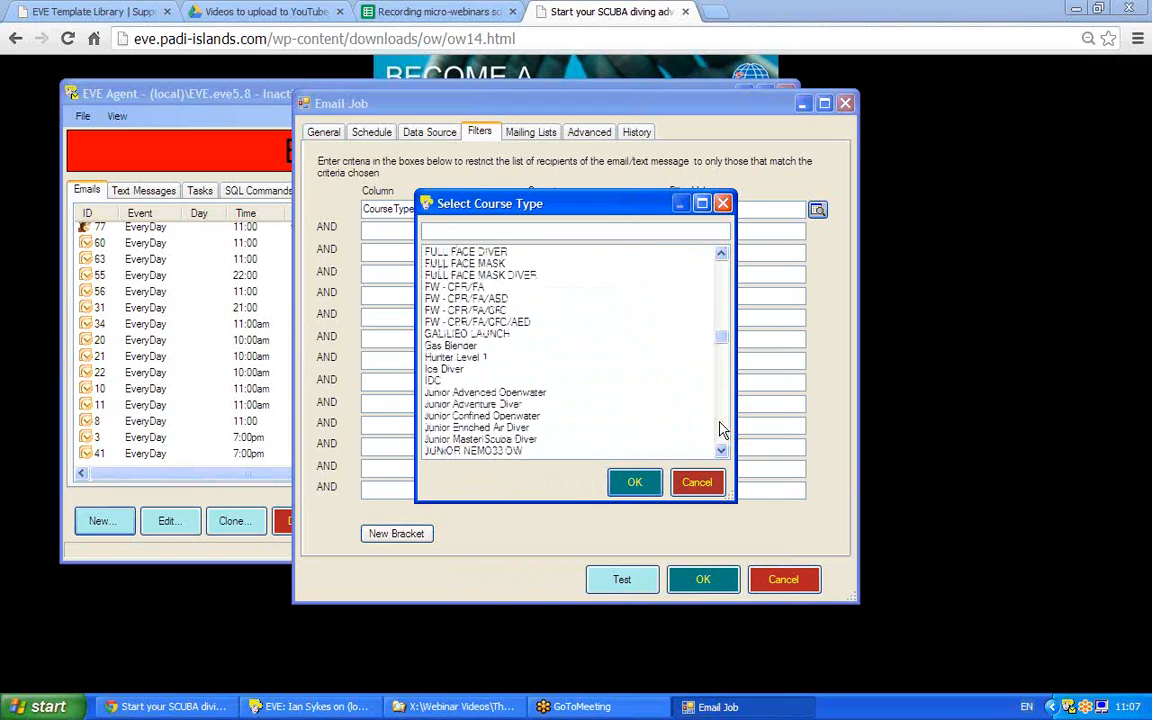
pyautogui.scroll(-6, 724, 430)
pyautogui.scroll(-6, 724, 430)
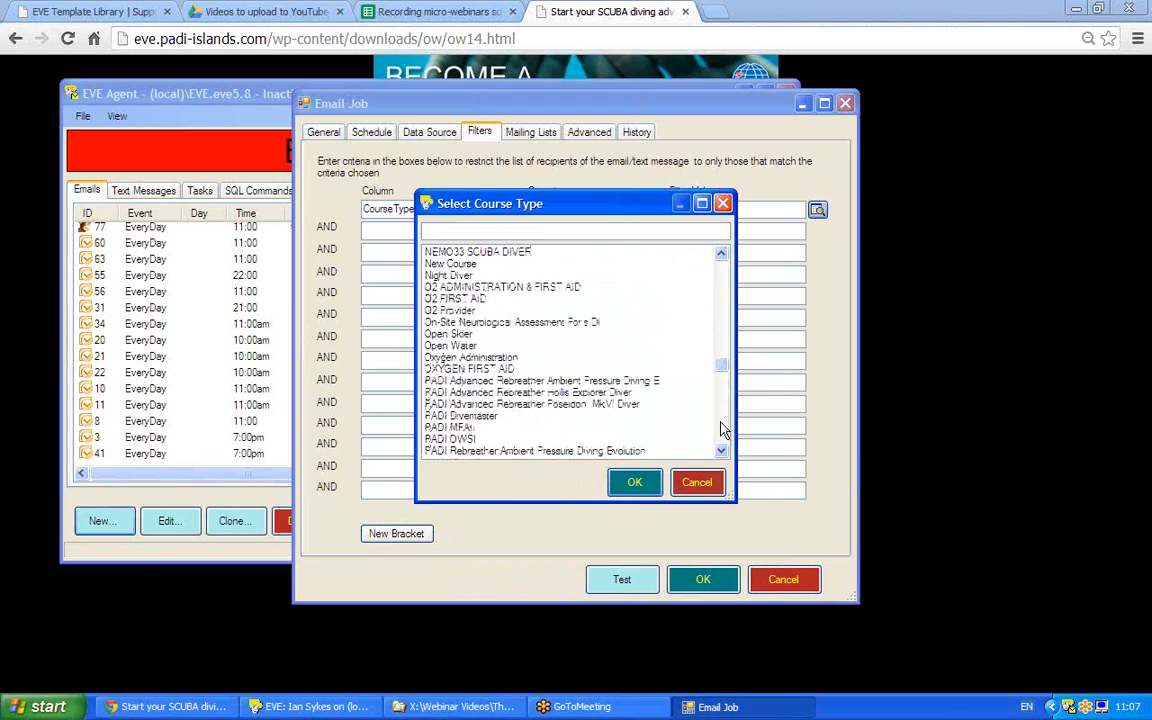
pyautogui.click(445, 345)
pyautogui.click(636, 483)
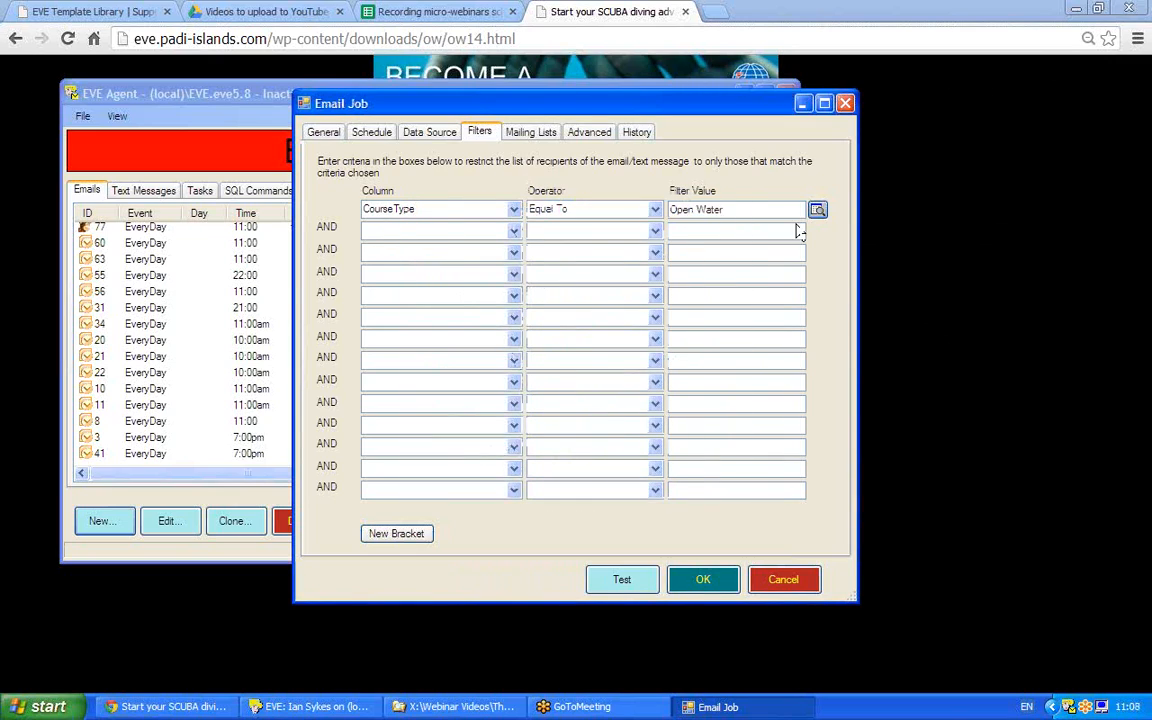
pyautogui.click(425, 132)
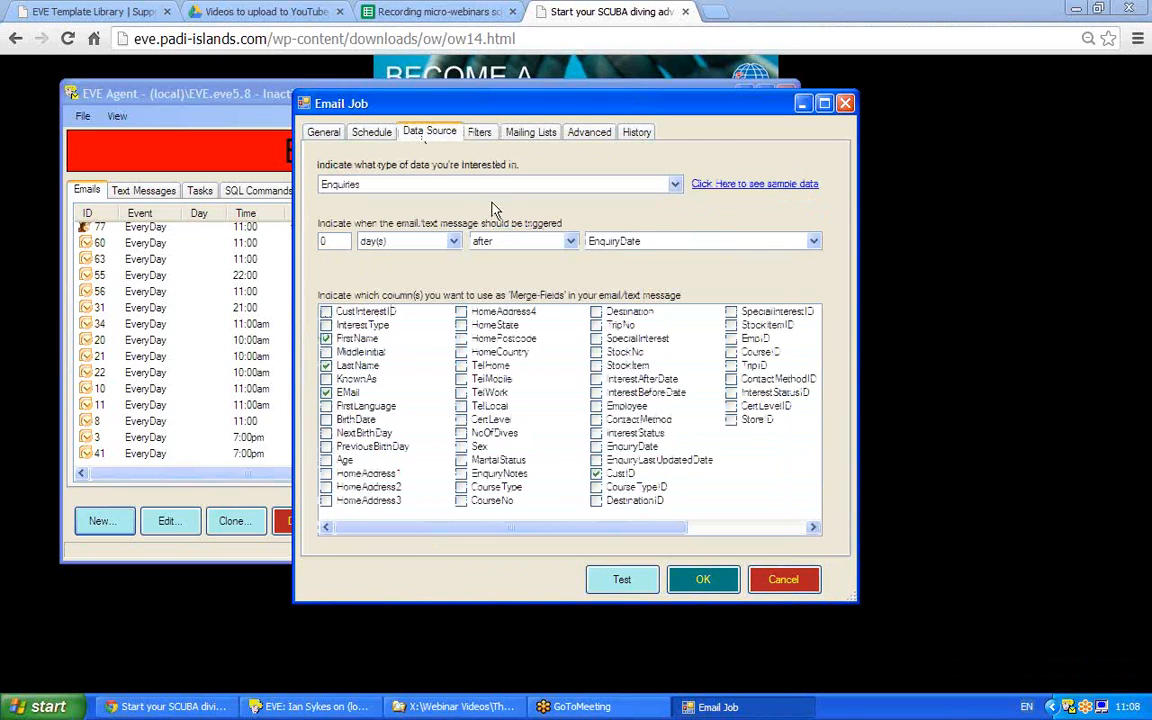
# Check the schedule's Event and At time, then go back to the General page.
pyautogui.click(335, 241)
pyautogui.click(371, 132)
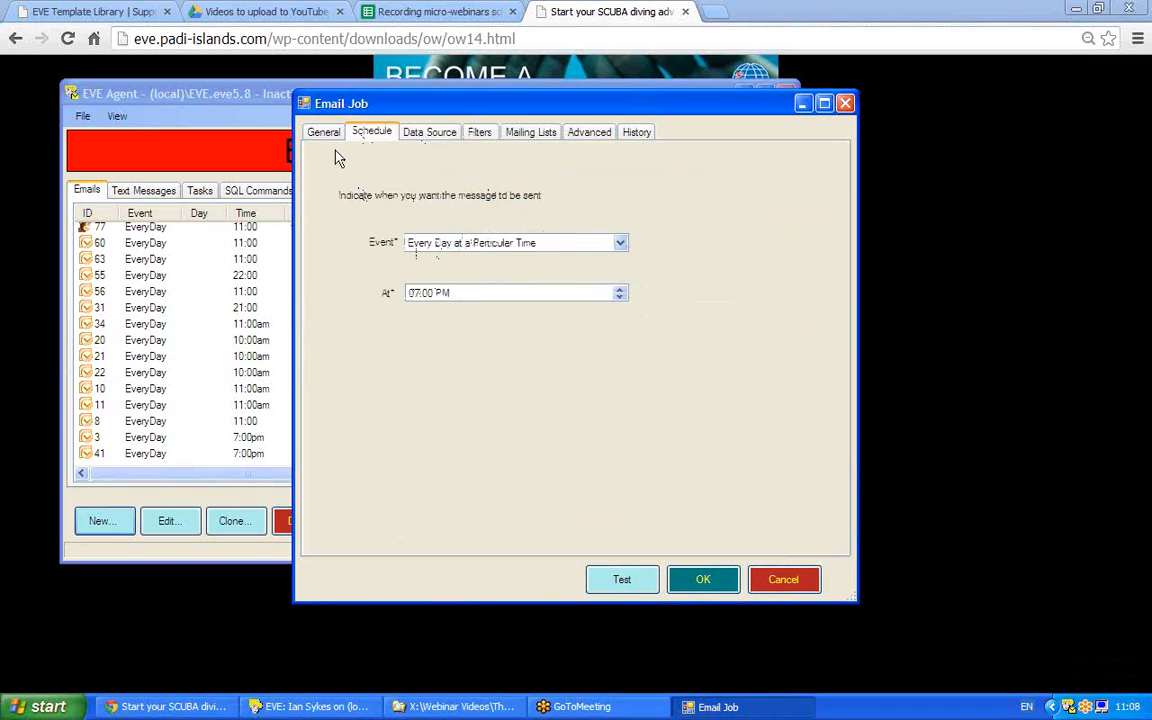
pyautogui.click(318, 131)
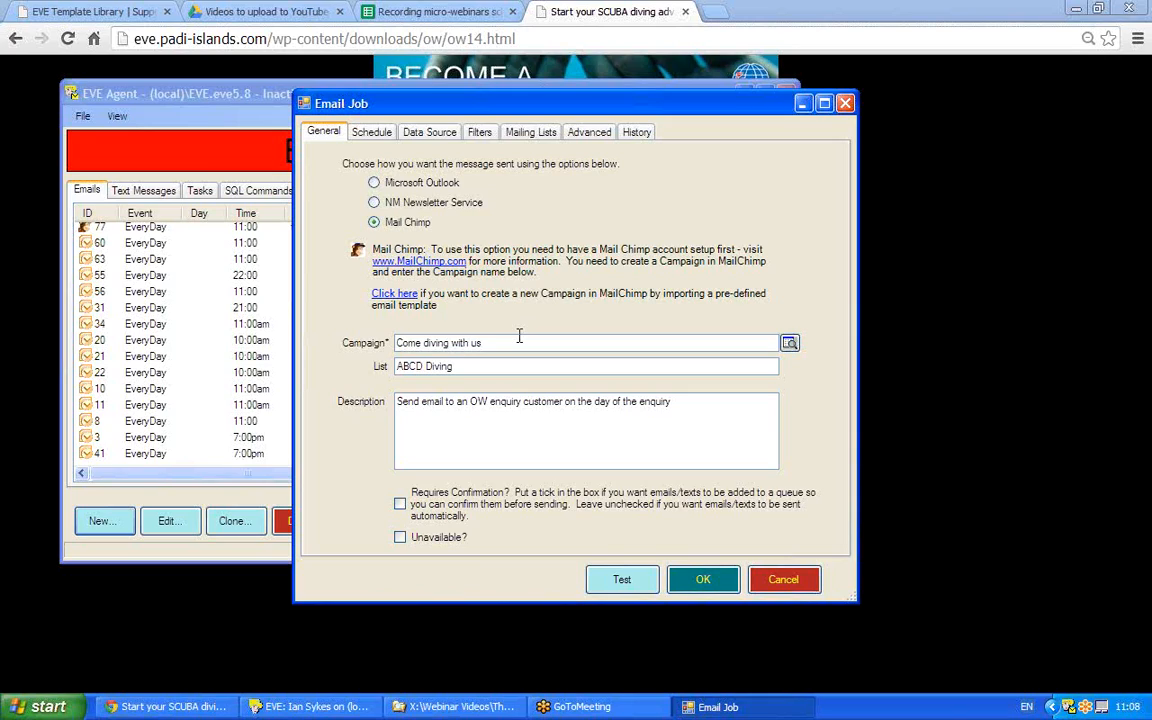
# Run a job test, then send the queued MailChimp email from the Email Queue and confirm.
pyautogui.click(619, 575)
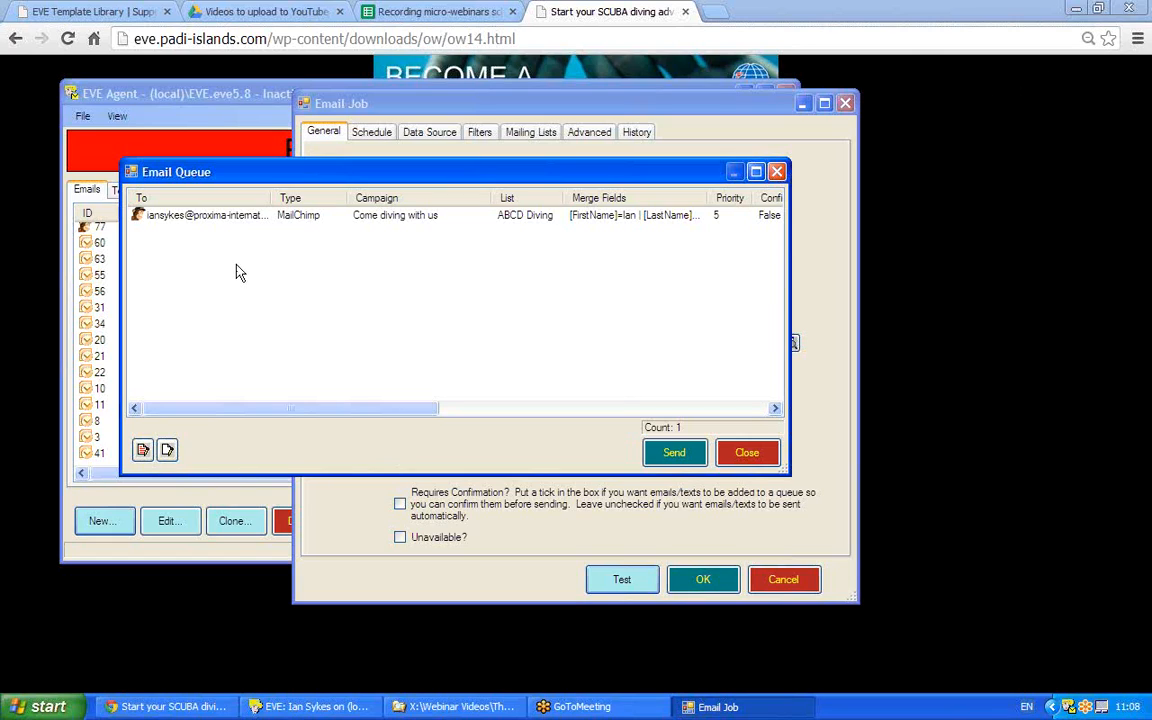
pyautogui.click(165, 219)
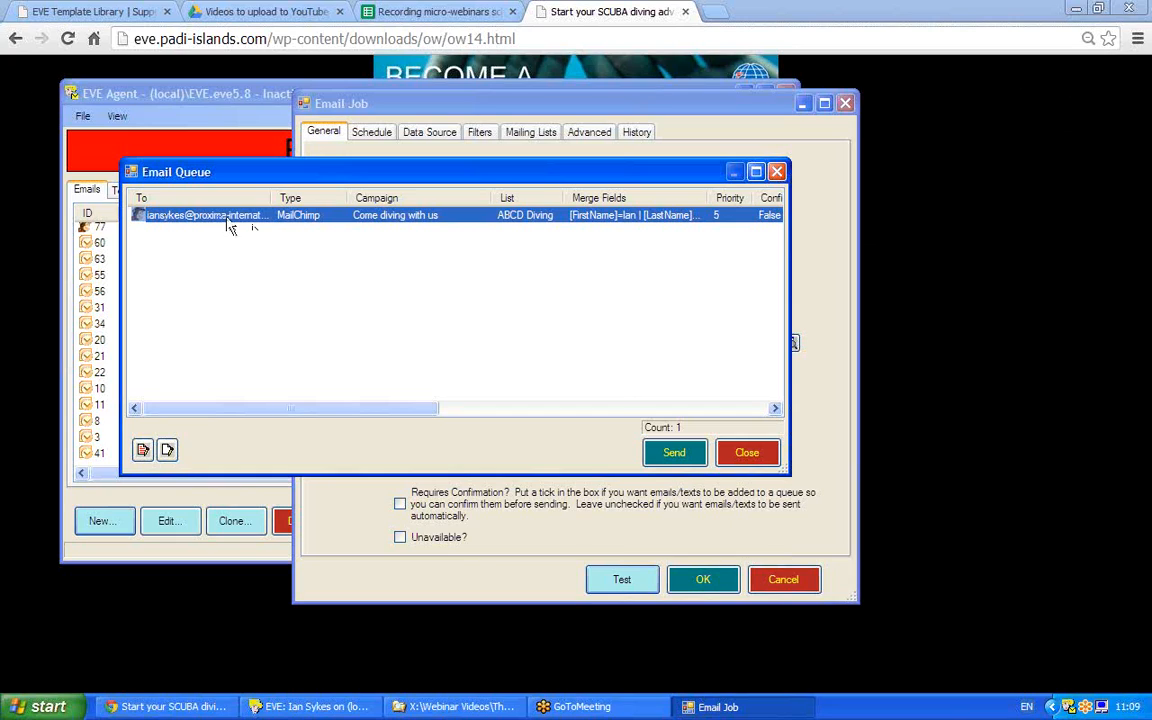
pyautogui.click(674, 456)
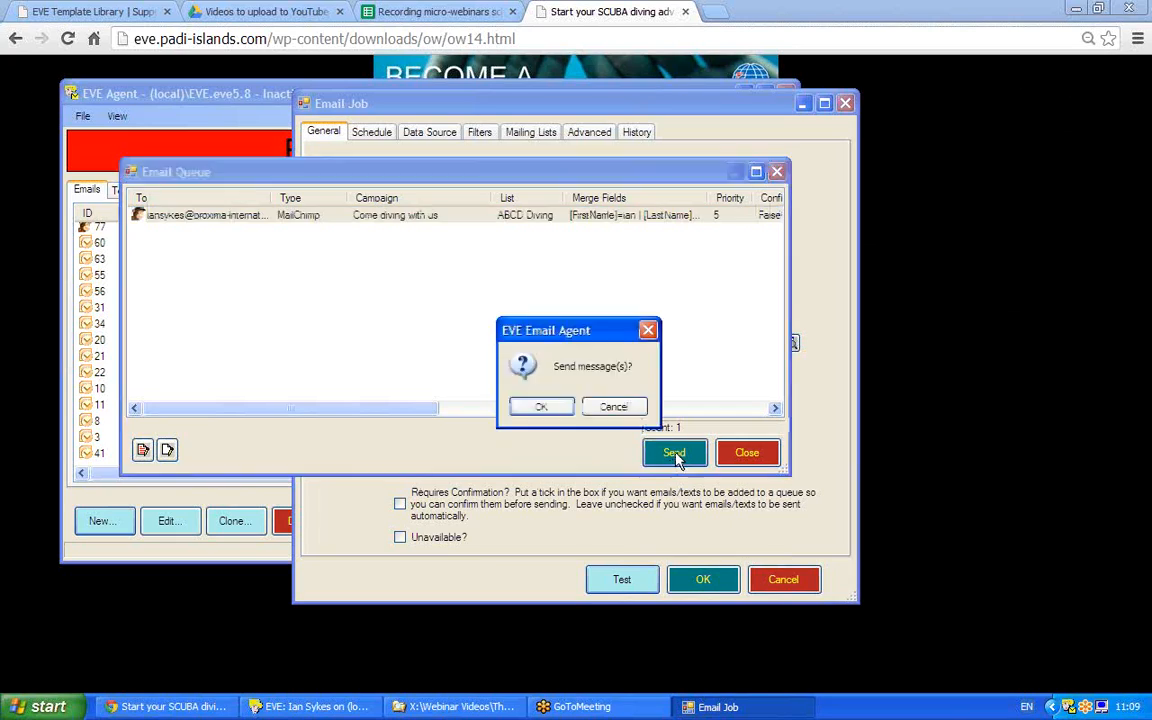
pyautogui.click(541, 408)
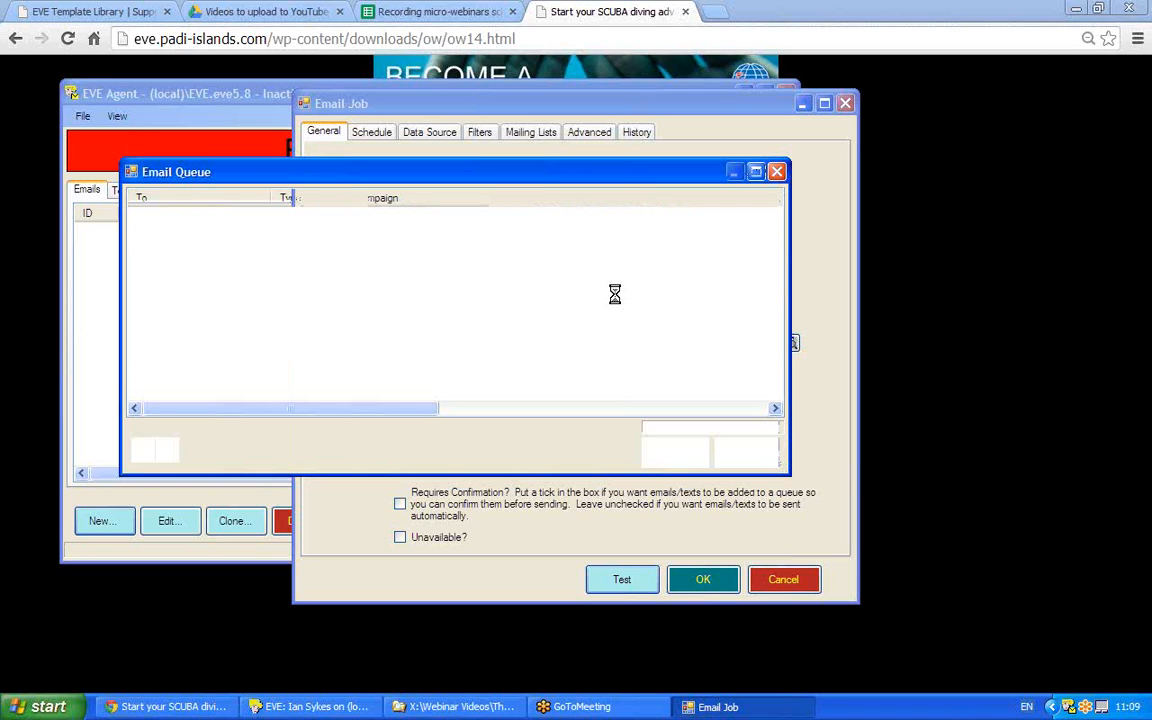
# Bring Chrome forward and go back twice to the eve.padi-islands.com template grid.
pyautogui.click(925, 428)
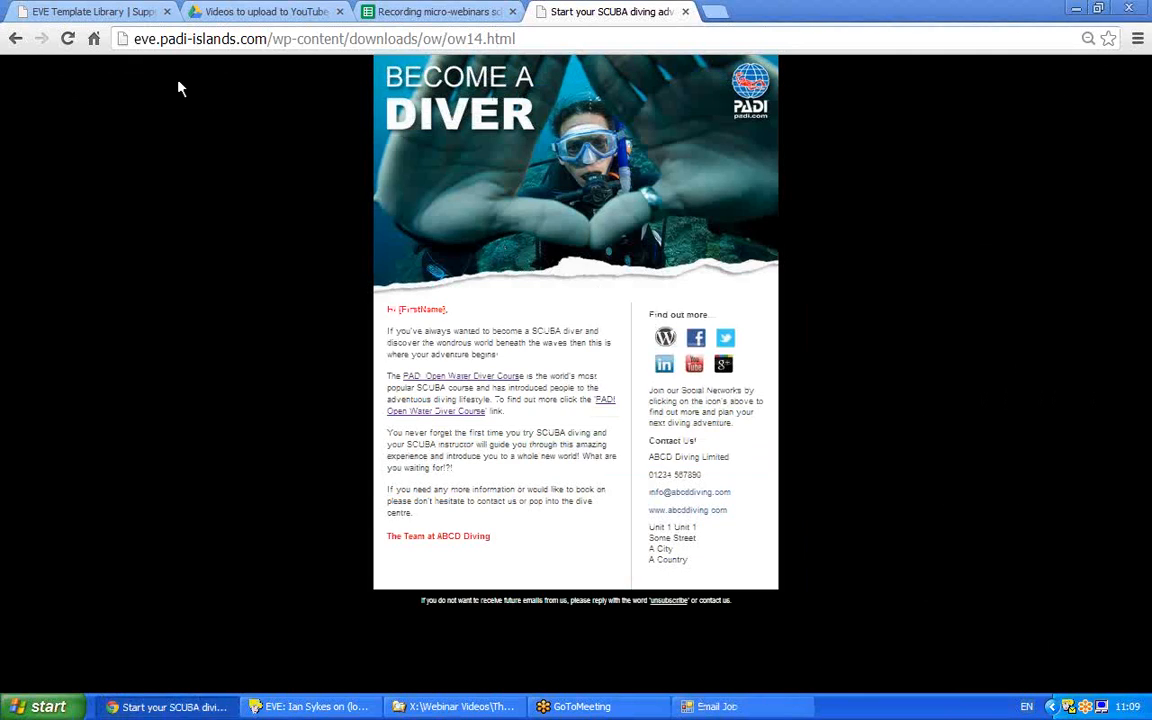
pyautogui.click(16, 39)
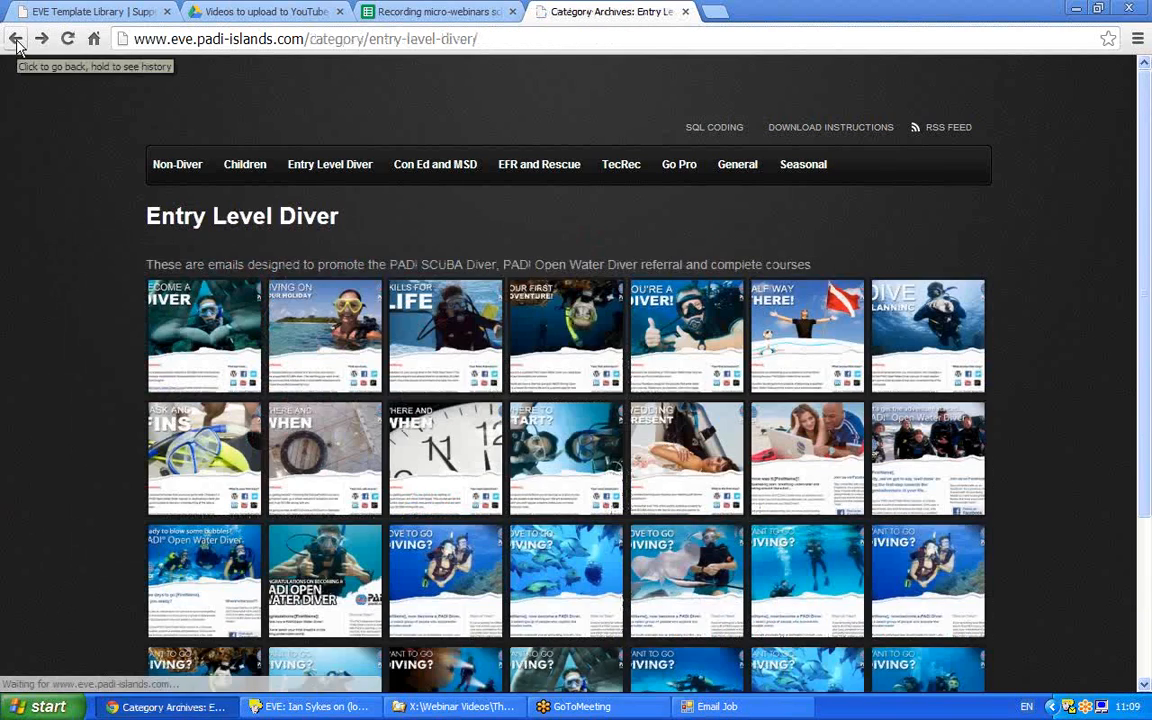
pyautogui.click(15, 40)
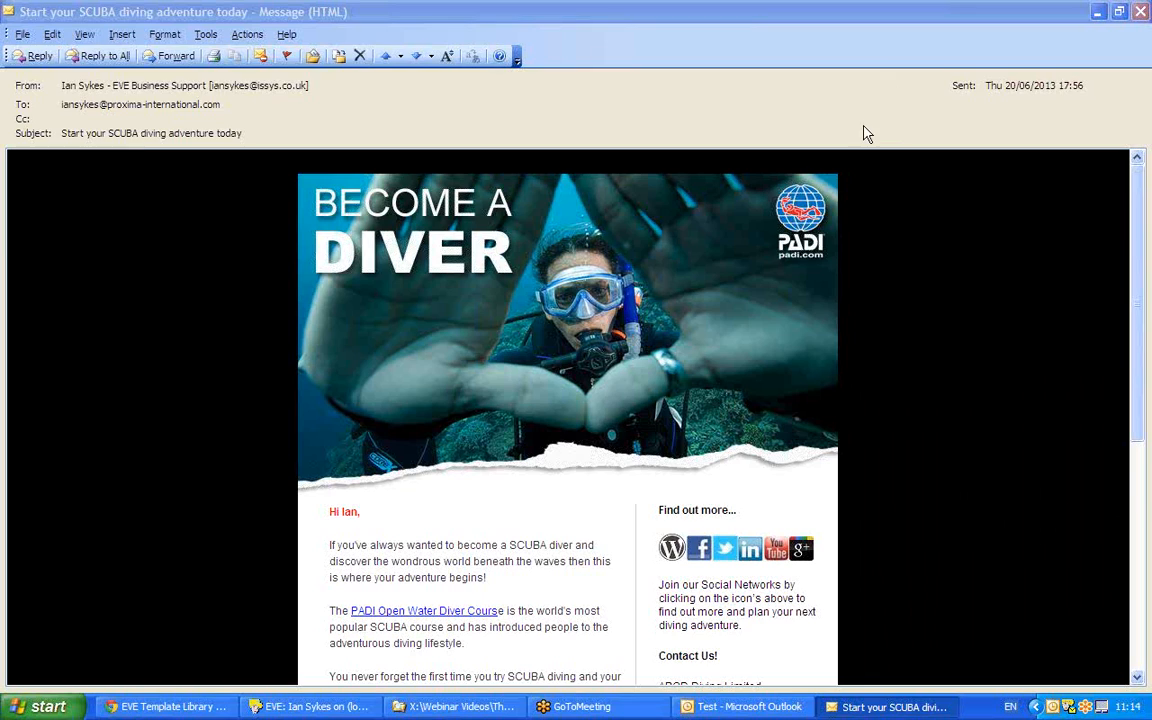
# Scroll through the received email to check the first-name greeting and Open Water Diver Course link.
pyautogui.moveTo(1140, 320); pyautogui.dragTo(1134, 355)
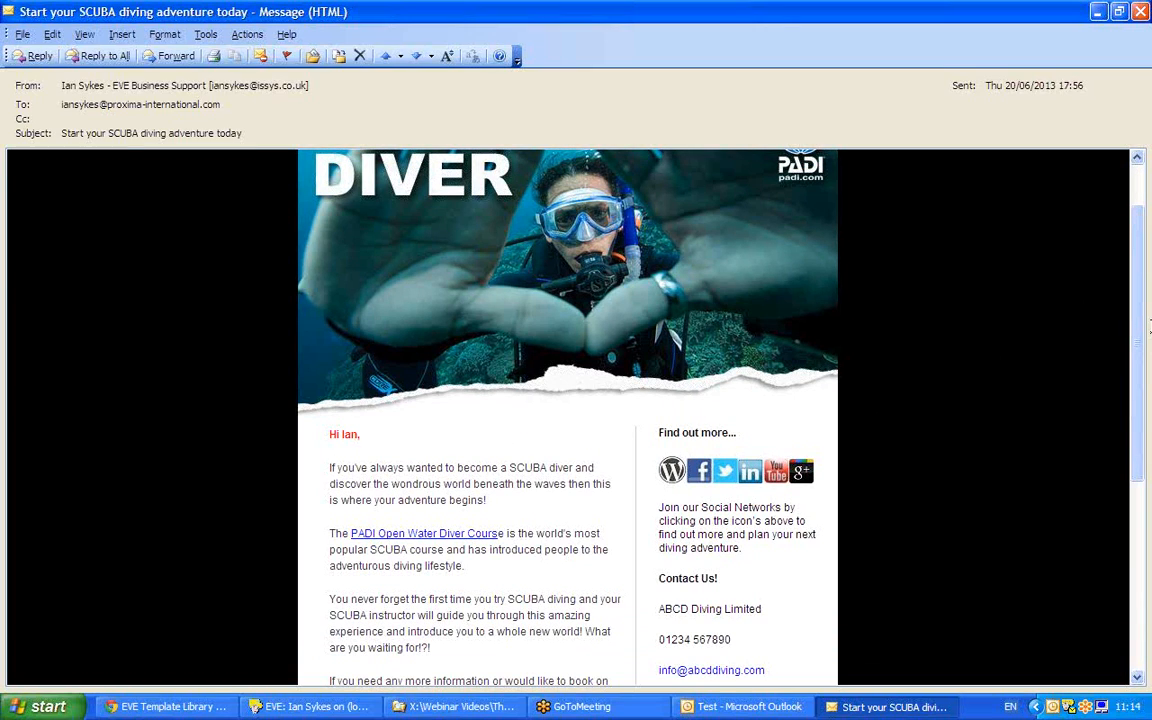
pyautogui.scroll(-1, 1142, 329)
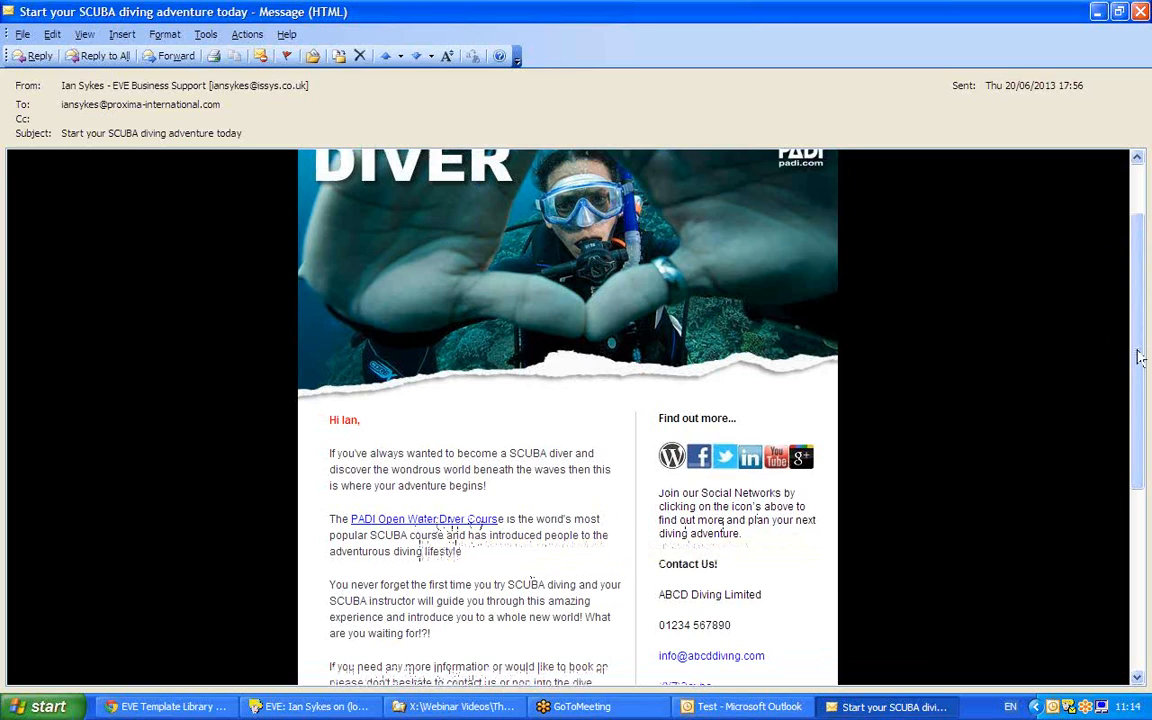
pyautogui.moveTo(1138, 350); pyautogui.dragTo(1139, 315)
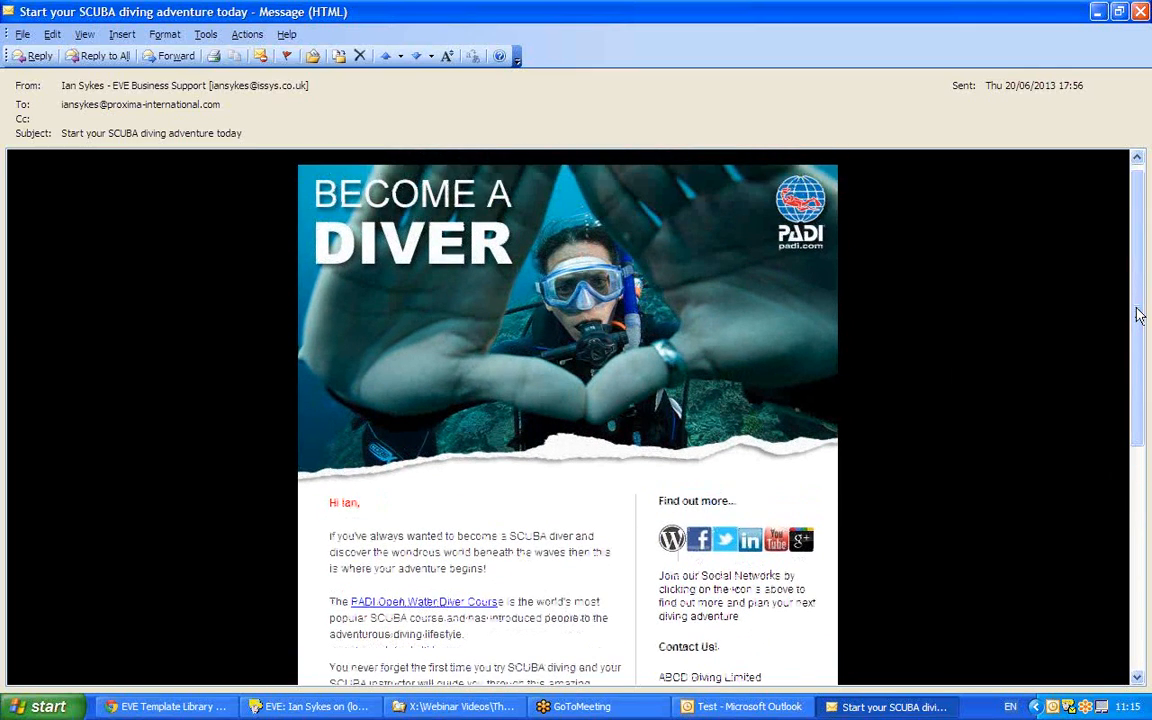